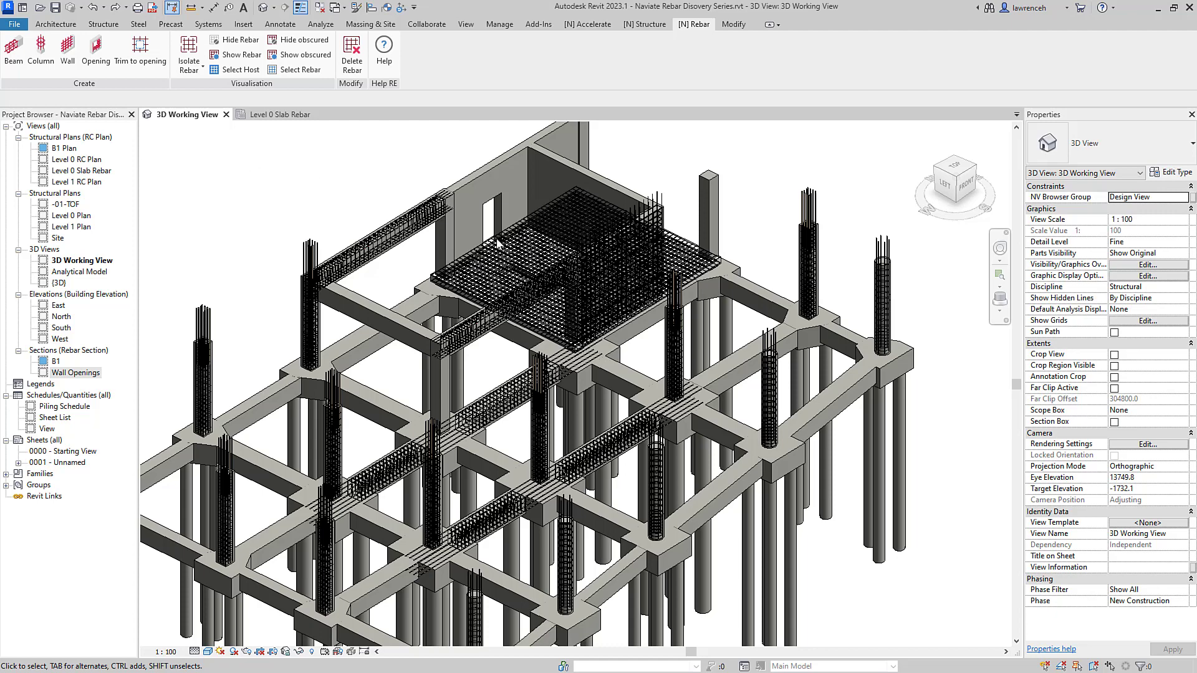
# - Open the Level 0 Slab Rebar plan and show its obscured rebar
pyautogui.scroll(5, 501, 218)
pyautogui.scroll(5, 490, 228)
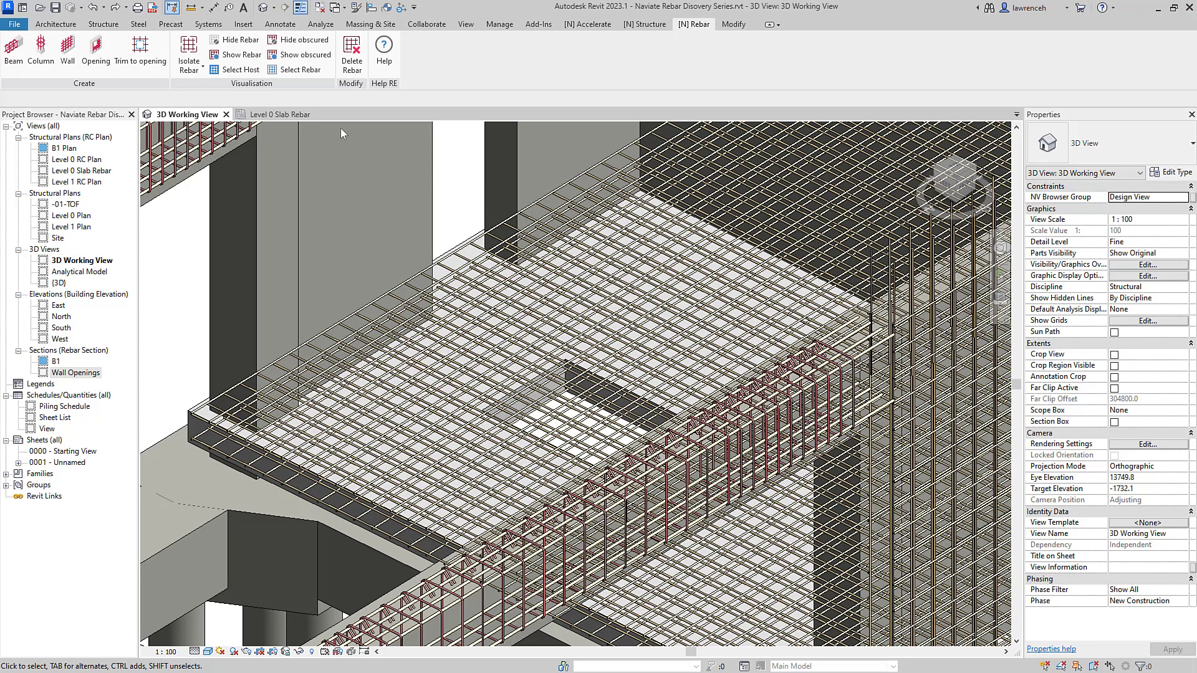
pyautogui.click(295, 117)
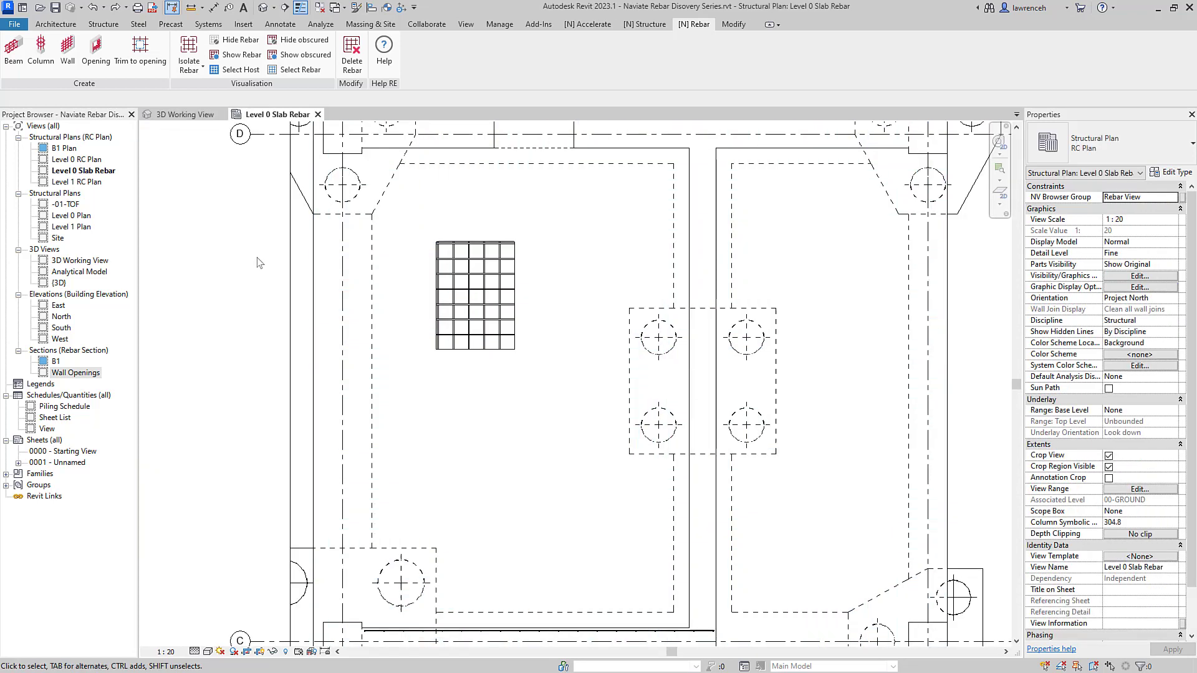
pyautogui.click(306, 56)
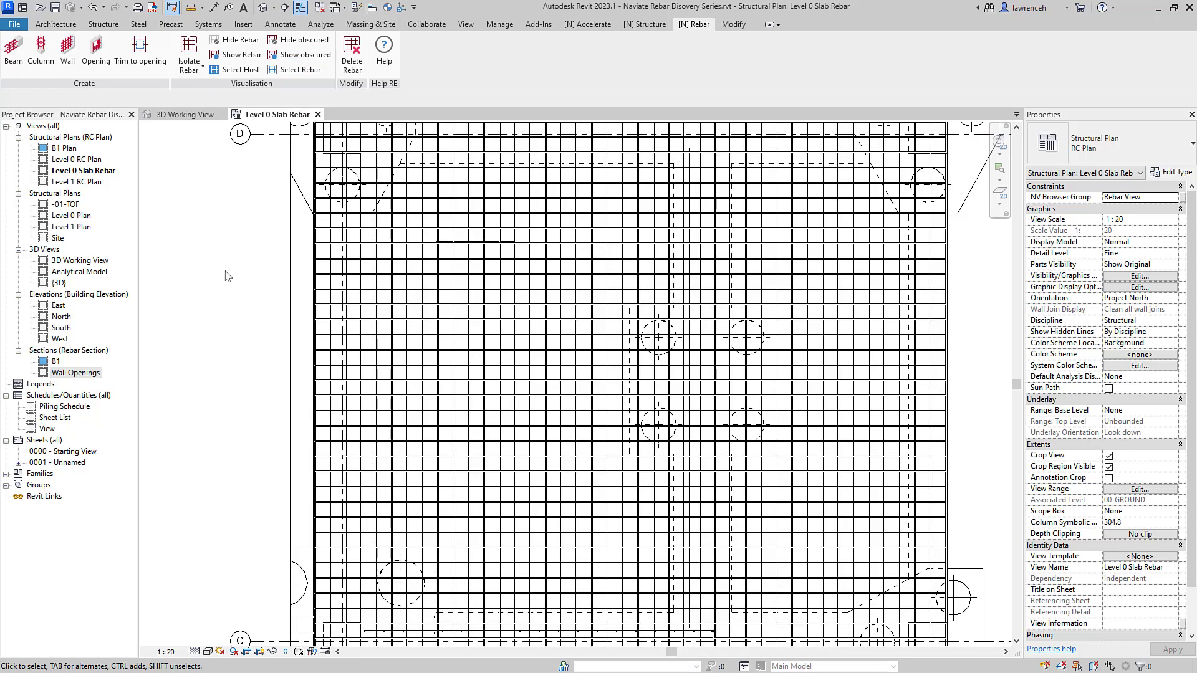
# - Trim the slab rebar to the rectangular floor opening in the Level 0 Slab Rebar plan
pyautogui.scroll(5, 426, 265)
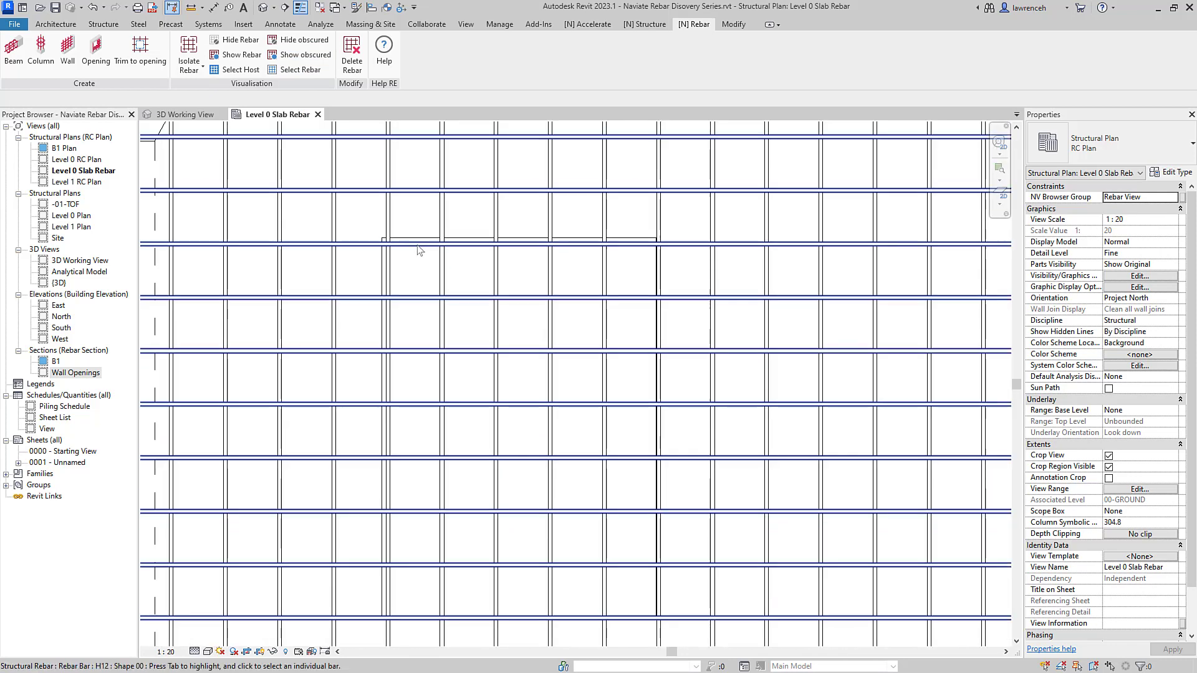
pyautogui.scroll(-2, 430, 252)
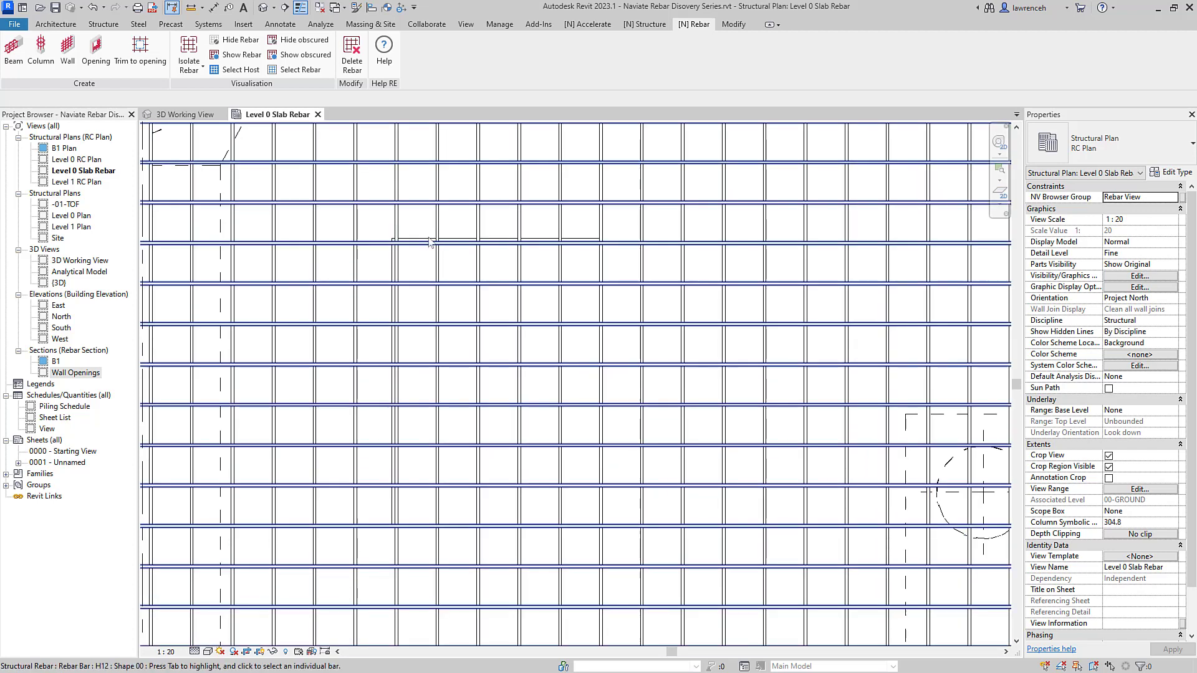
pyautogui.click(150, 67)
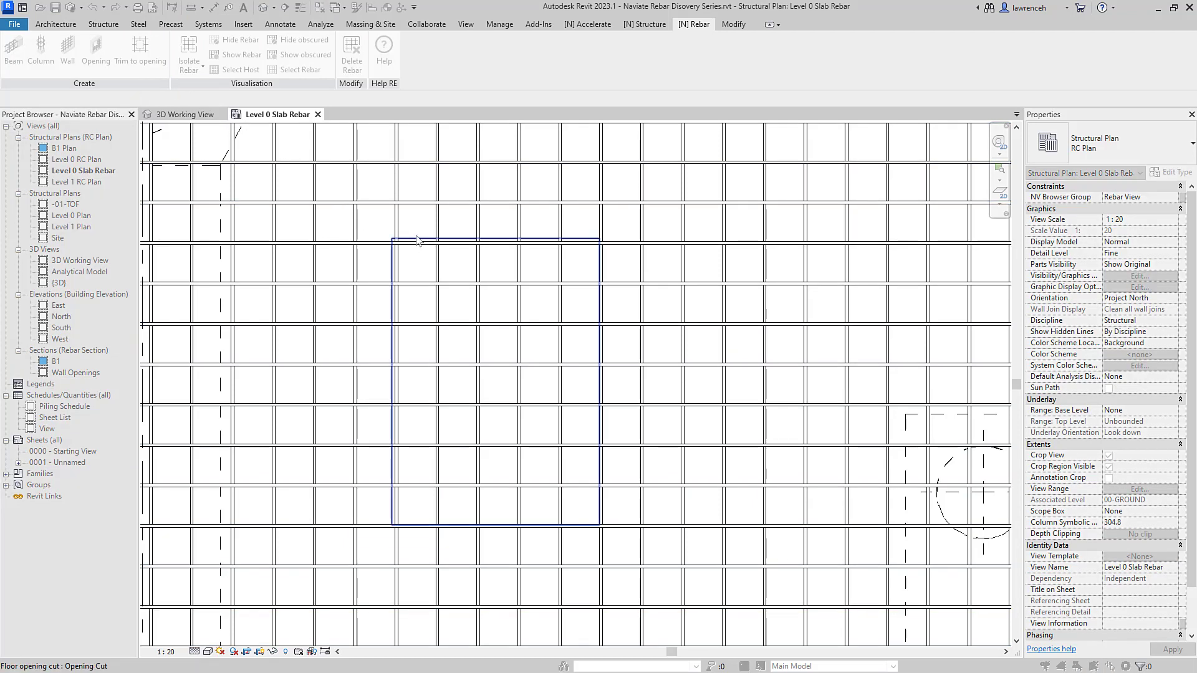
pyautogui.click(419, 242)
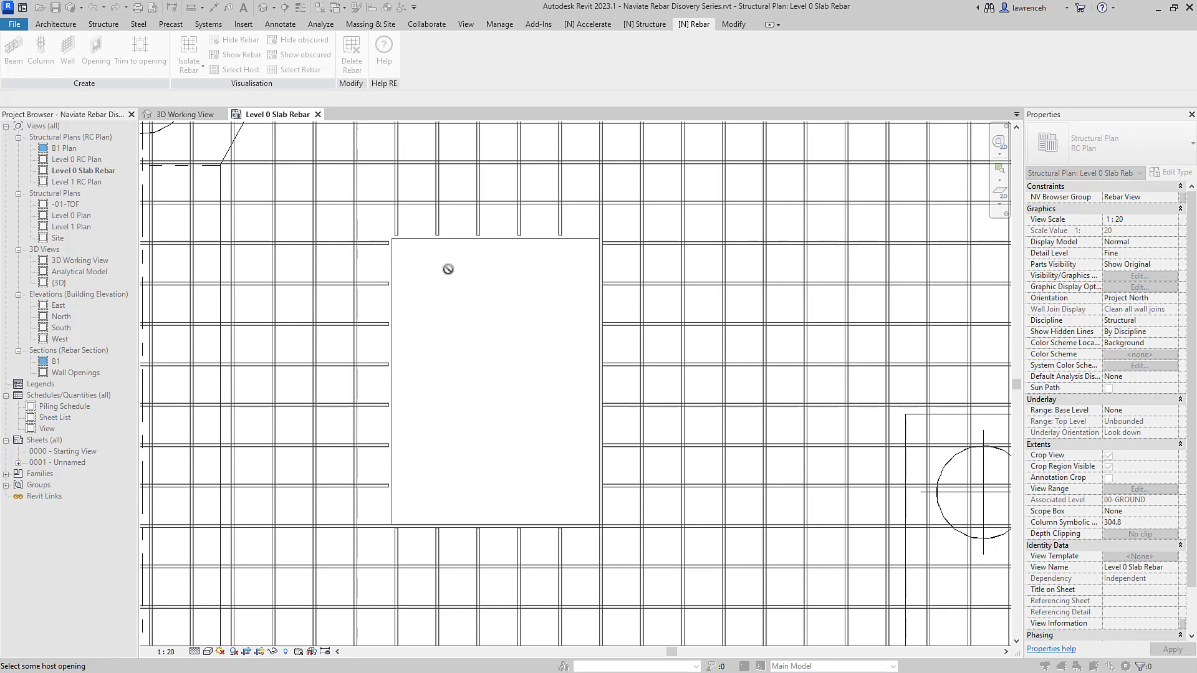
pyautogui.rightClick(448, 271)
pyautogui.click(461, 275)
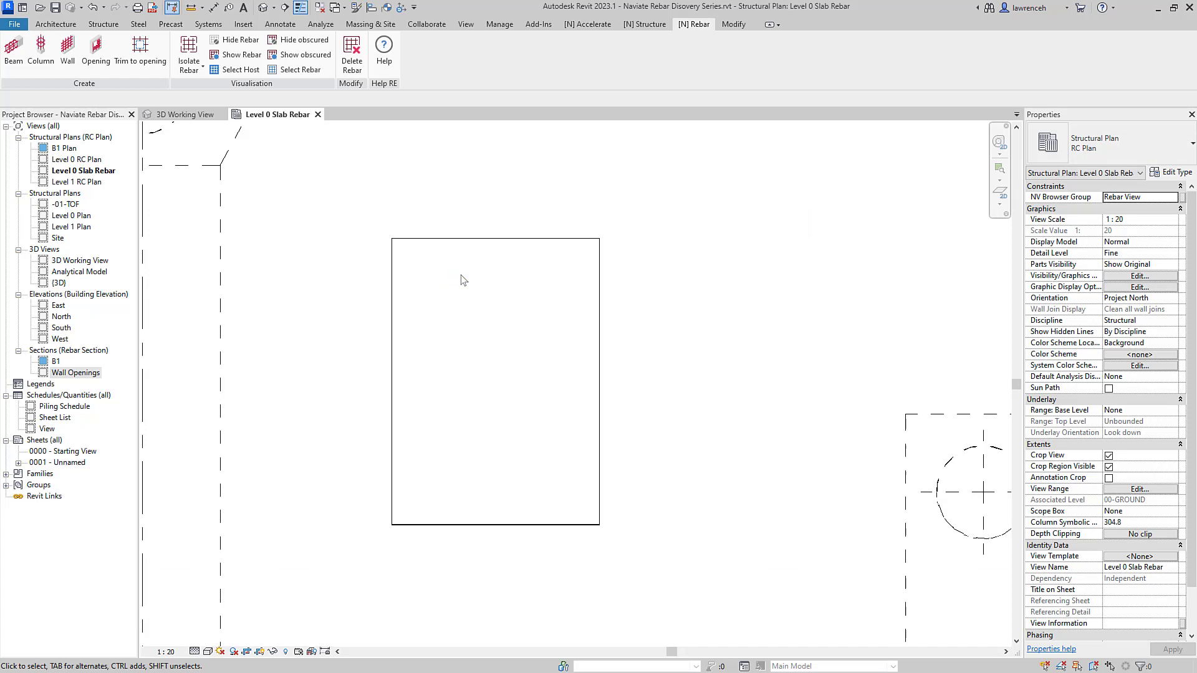
# - Tile the slab rebar plan and the 3D Working View, showing the obscured rebar in both
pyautogui.click(294, 55)
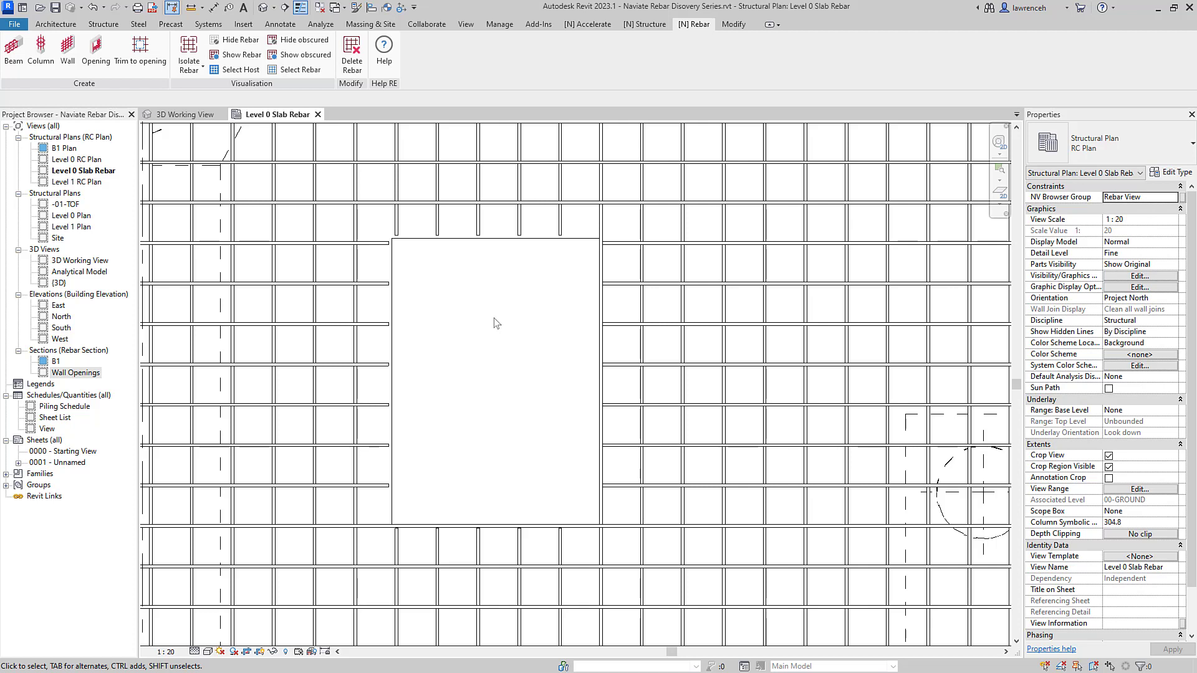
pyautogui.press('w')
pyautogui.press('t')
pyautogui.click(597, 298)
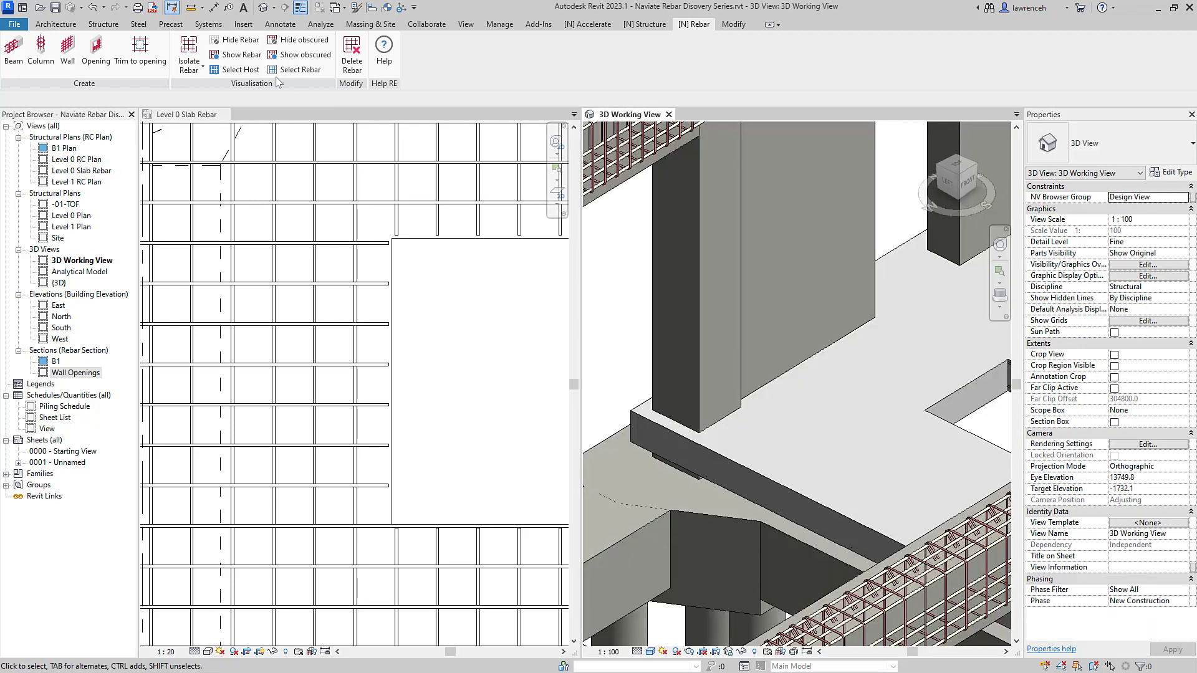
pyautogui.click(300, 54)
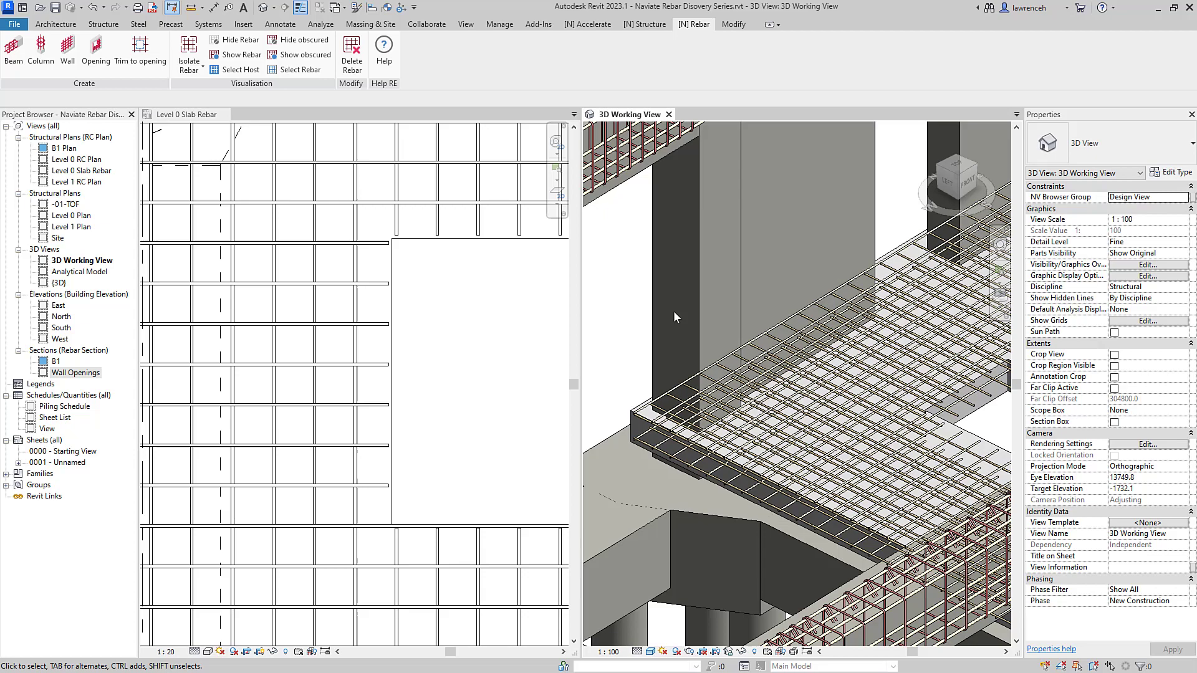
pyautogui.scroll(3, 767, 284)
pyautogui.moveTo(773, 349); pyautogui.dragTo(762, 380, button='middle')
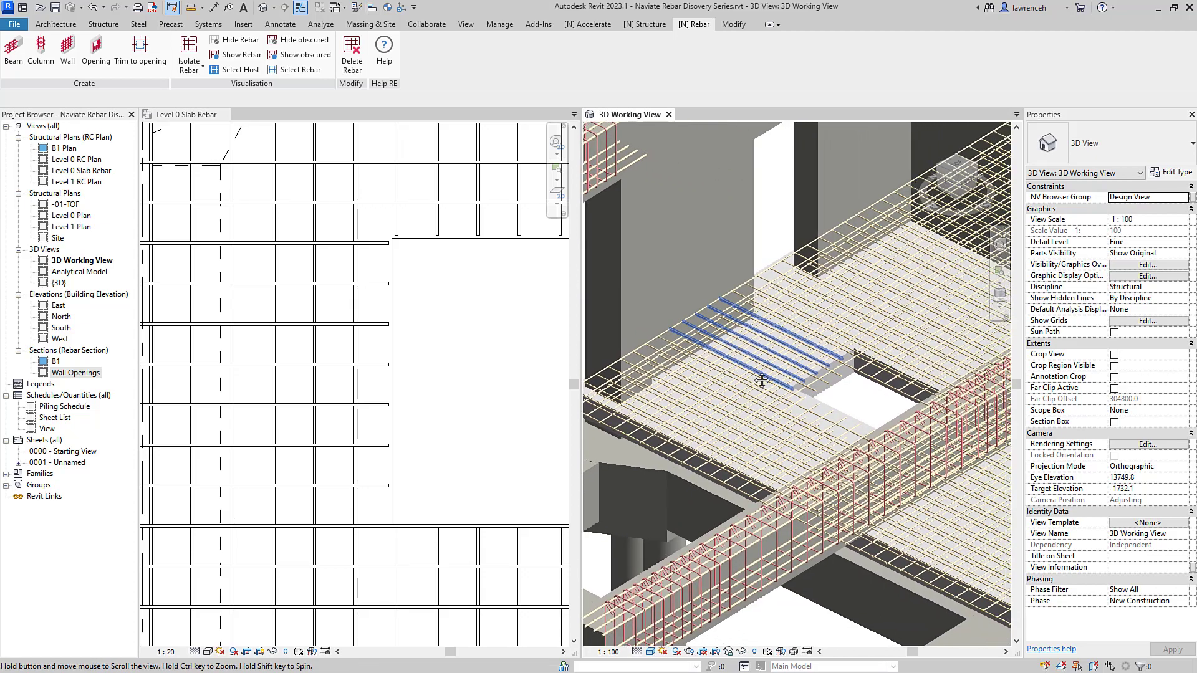
pyautogui.scroll(2, 761, 380)
# - Start the Opening Reinforcement command on the rectangular floor opening in the slab plan
pyautogui.click(498, 364)
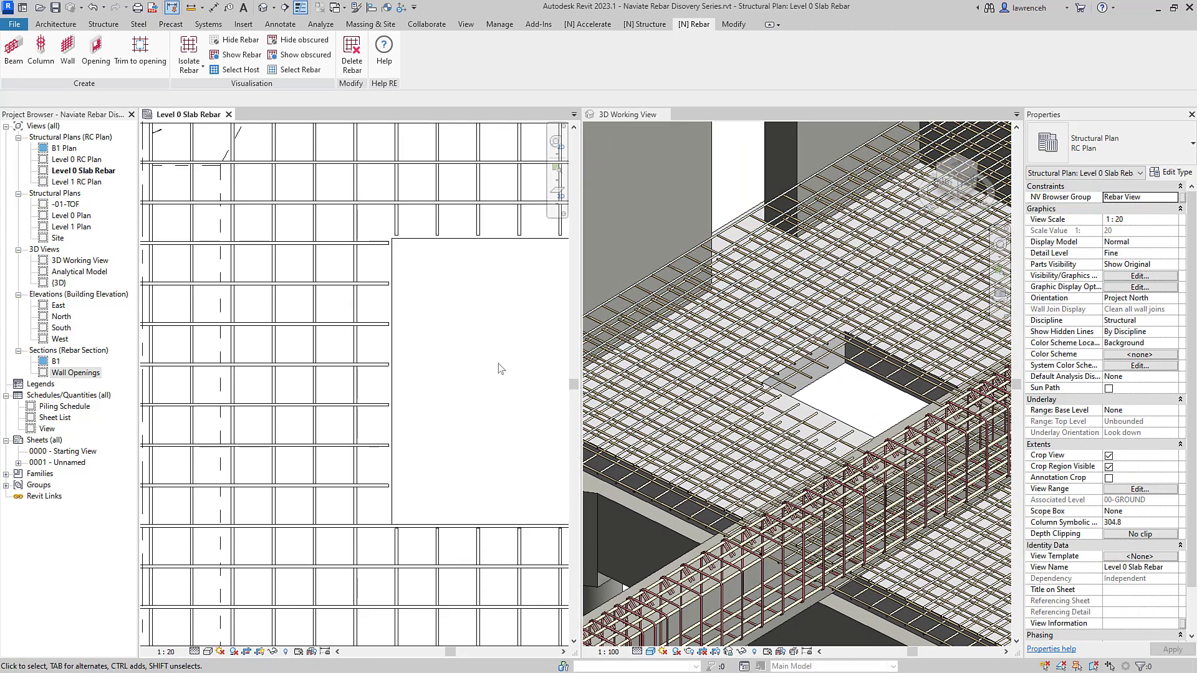
pyautogui.scroll(-1, 499, 364)
pyautogui.moveTo(498, 364); pyautogui.dragTo(407, 356, button='middle')
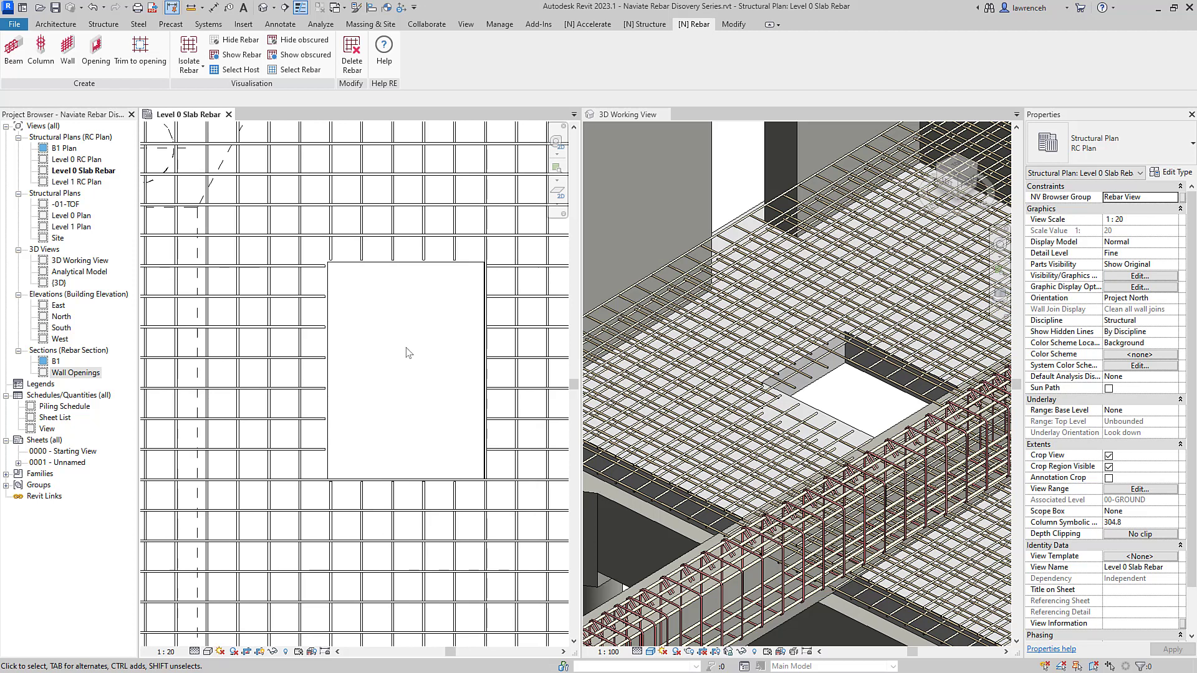
pyautogui.click(96, 53)
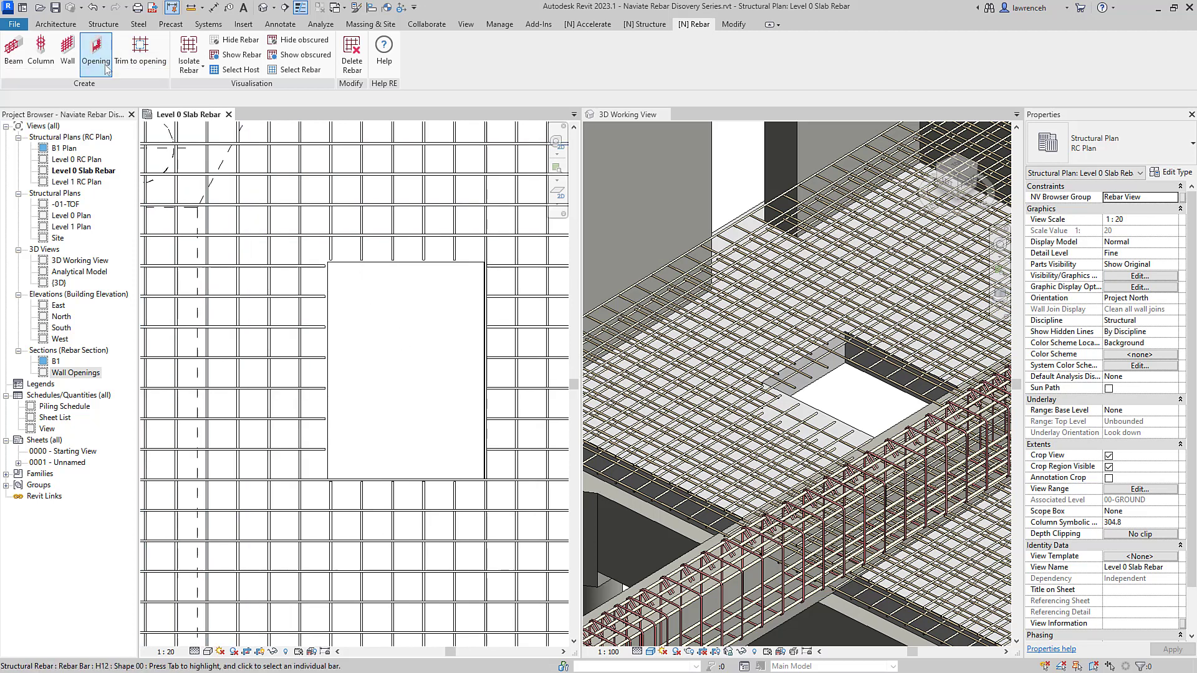
pyautogui.click(347, 267)
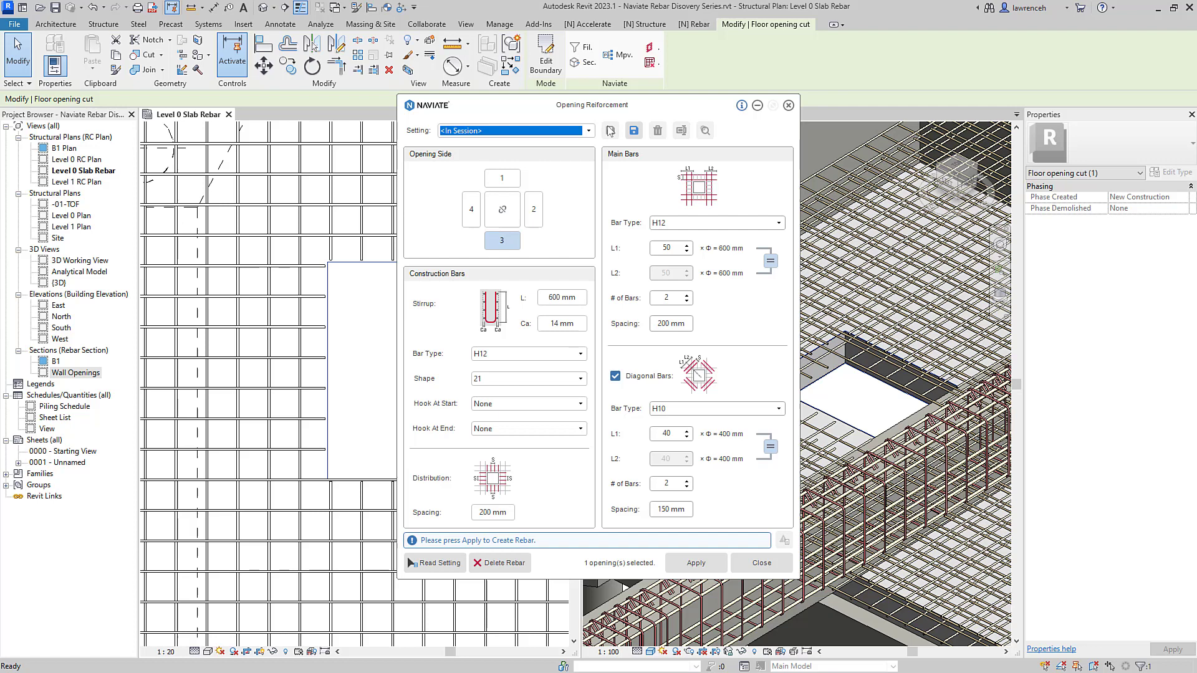
pyautogui.moveTo(648, 106); pyautogui.dragTo(409, 112)
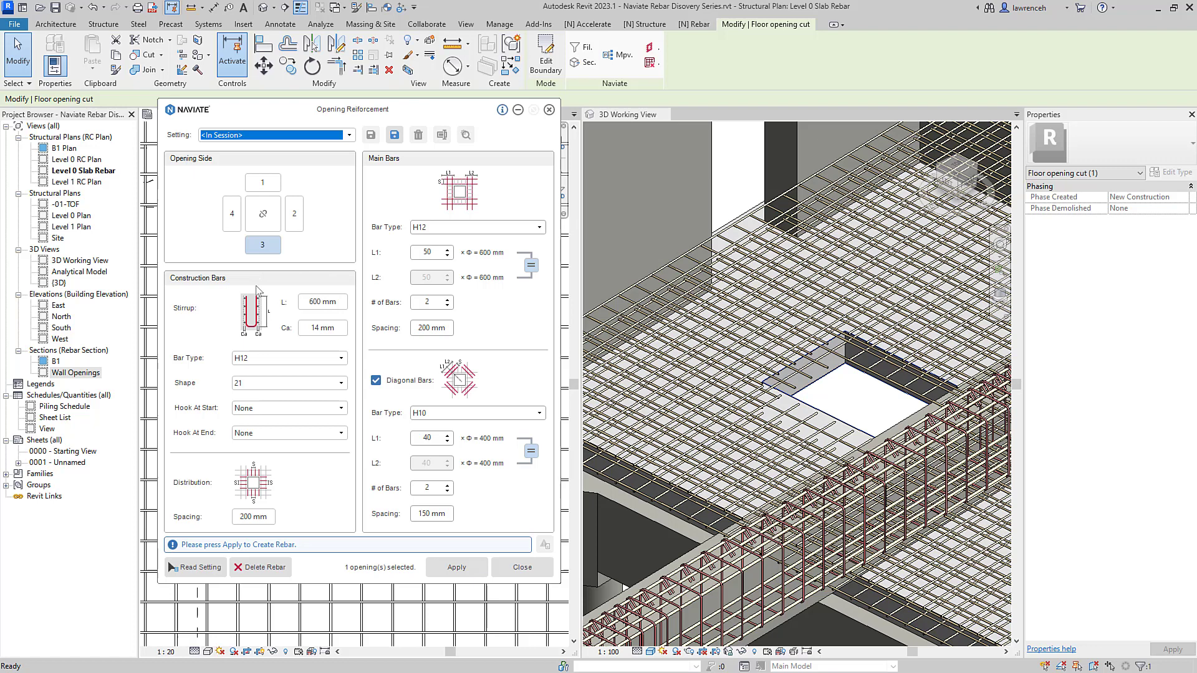
# - Review the construction bar shape and bar type choices and the reinforcement settings for opening sides 4, 2, 1 and 3
pyautogui.click(342, 384)
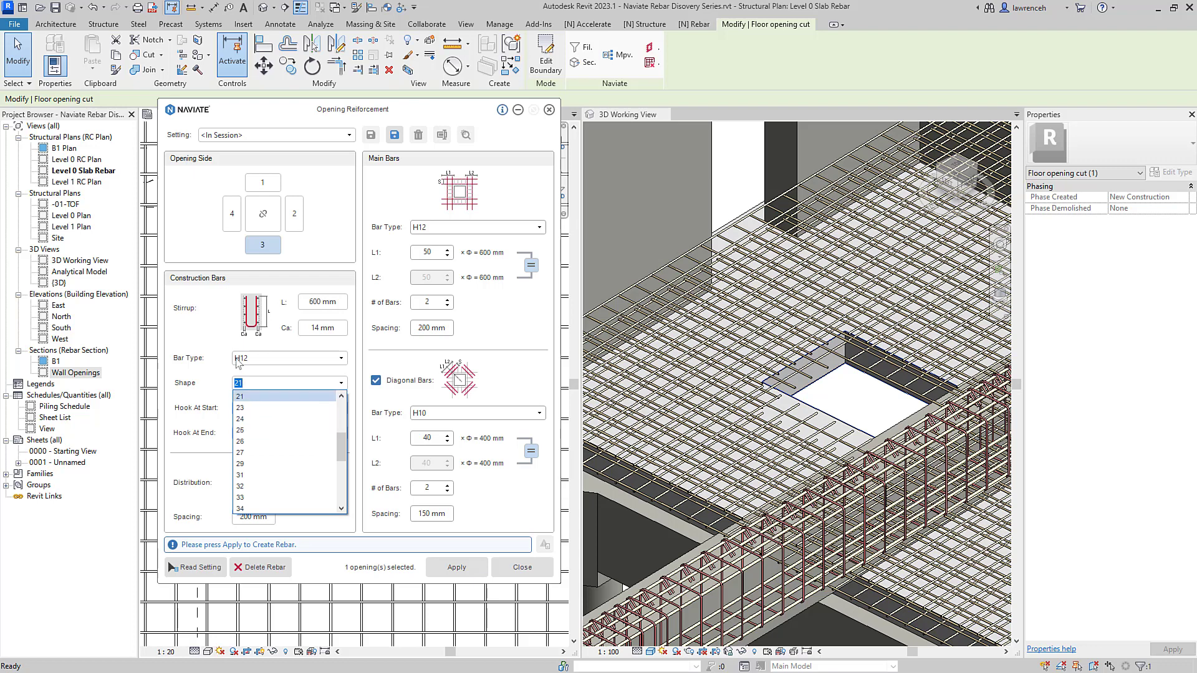
pyautogui.click(342, 384)
pyautogui.click(345, 360)
pyautogui.click(345, 360)
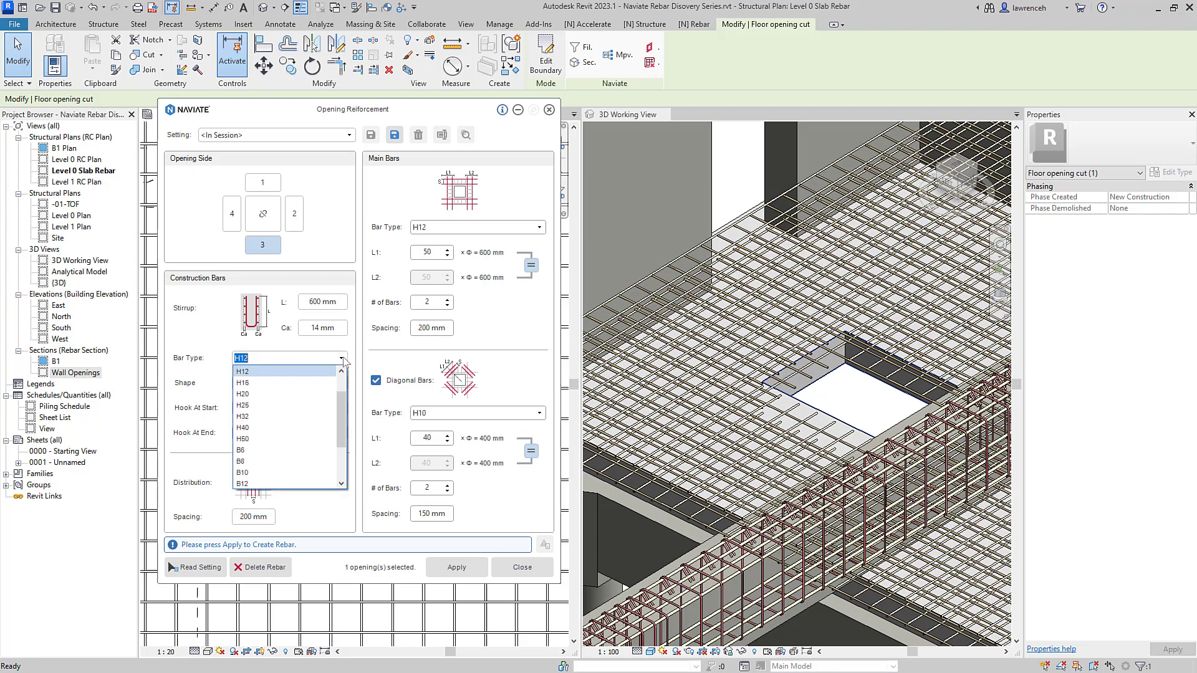
pyautogui.click(347, 366)
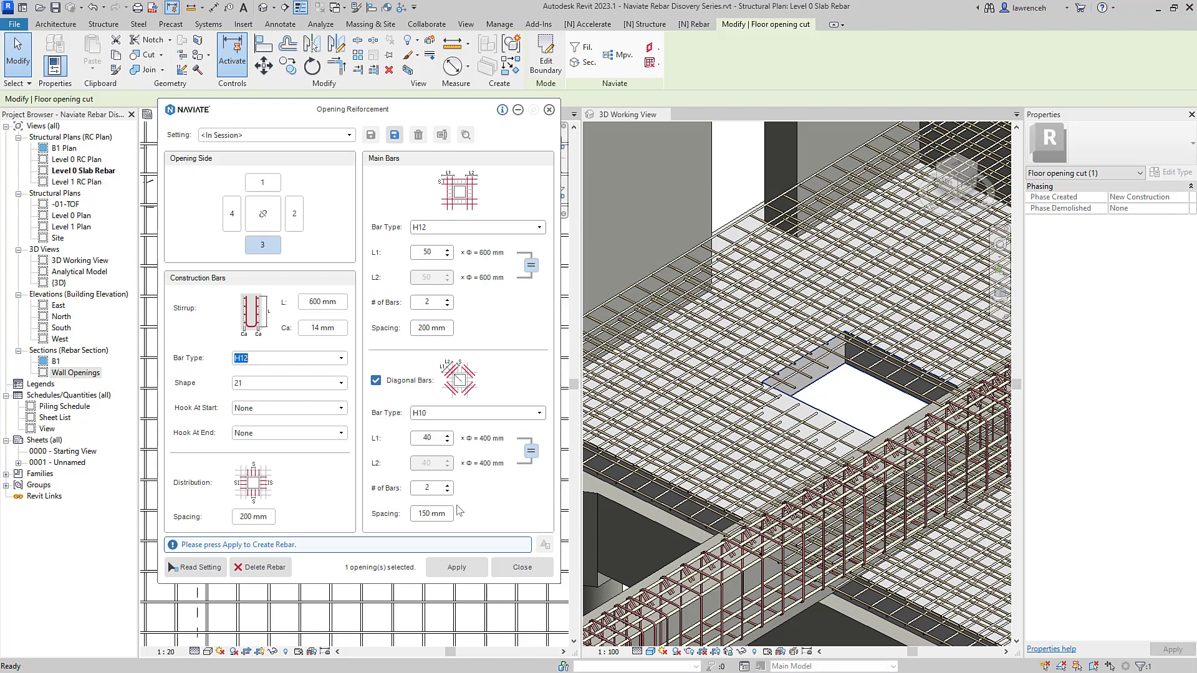
pyautogui.click(231, 215)
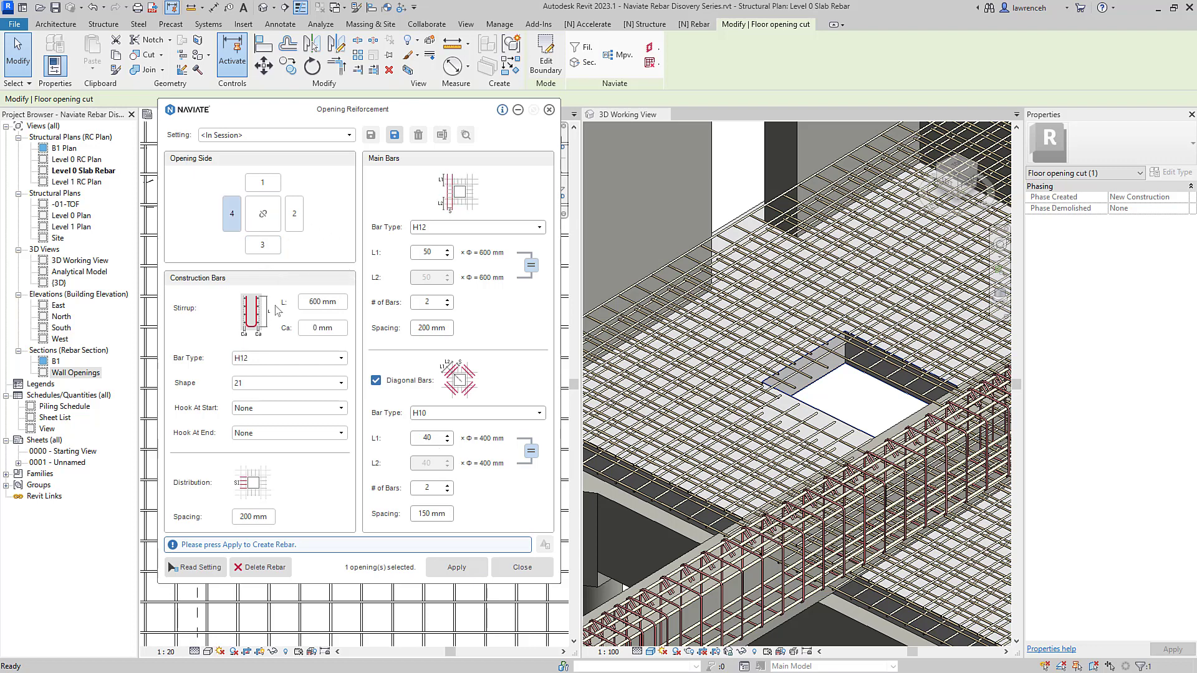
pyautogui.click(294, 213)
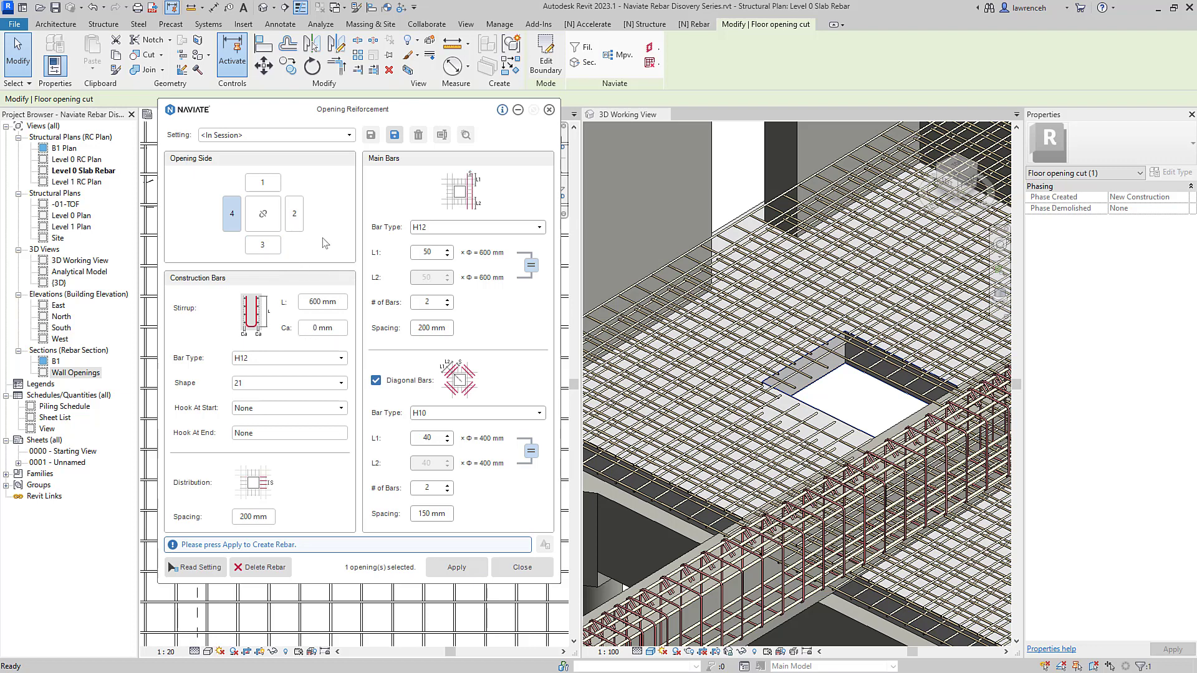
pyautogui.click(277, 188)
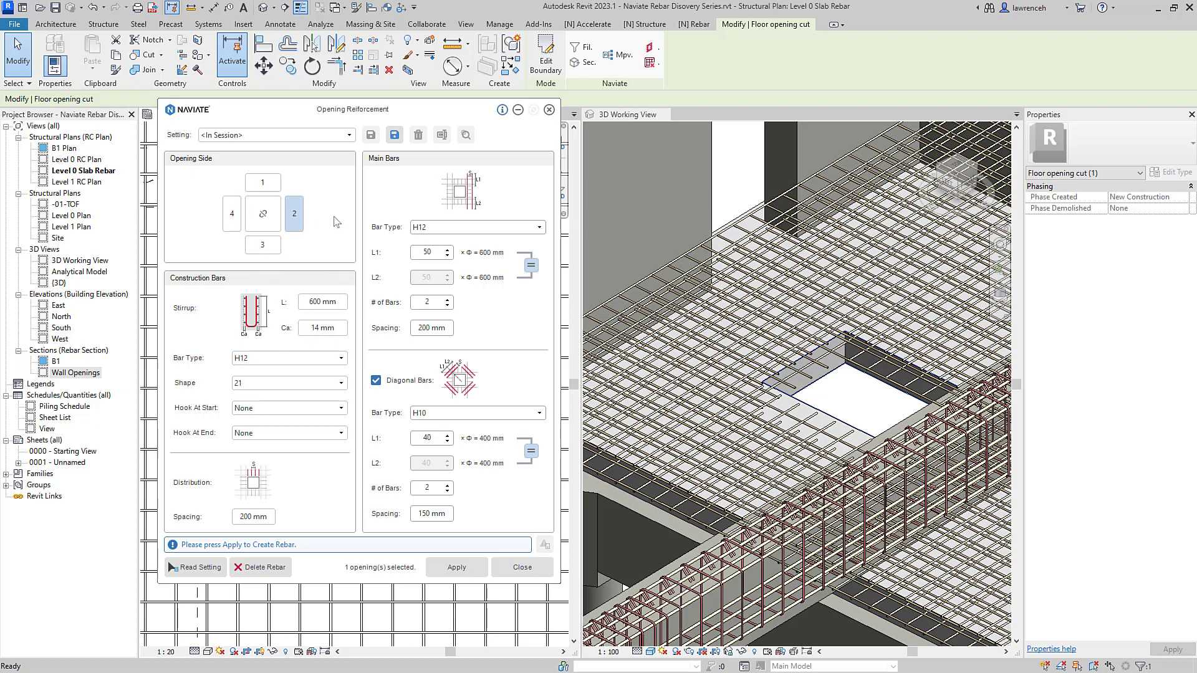
pyautogui.click(278, 248)
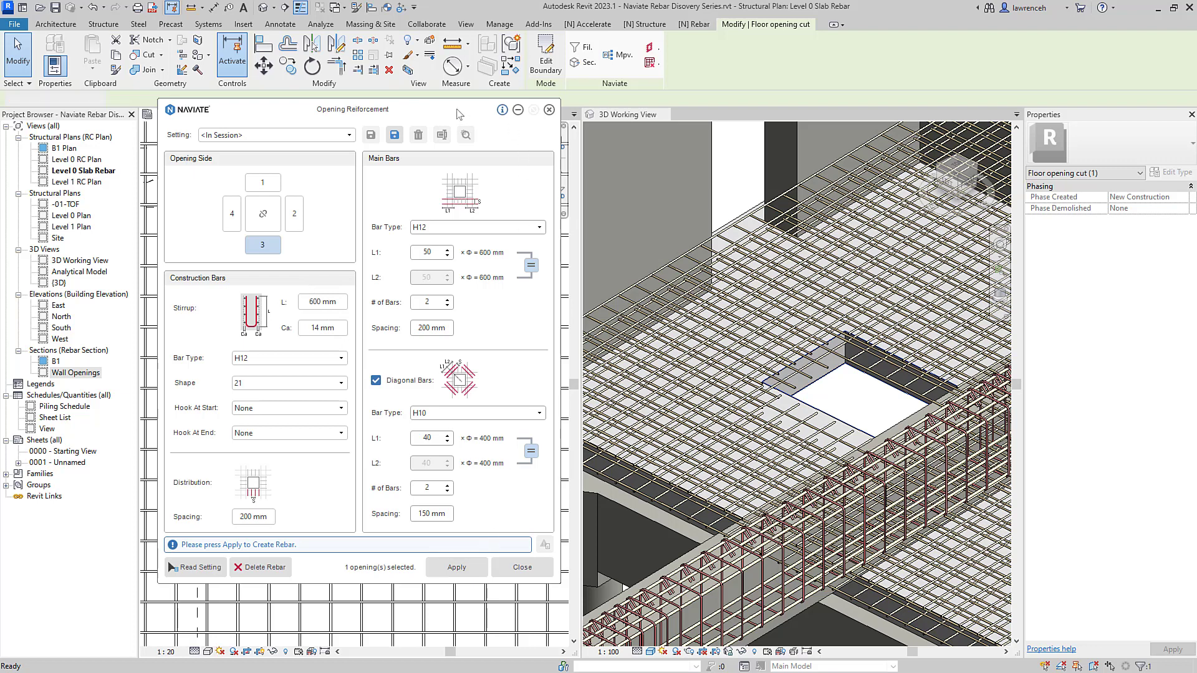
# - Generate the opening reinforcement with H12 construction and main bars and H10 diagonal bars, and show the obscured rebar in both views
pyautogui.moveTo(462, 118); pyautogui.dragTo(565, 152)
pyautogui.moveTo(697, 152); pyautogui.dragTo(508, 153)
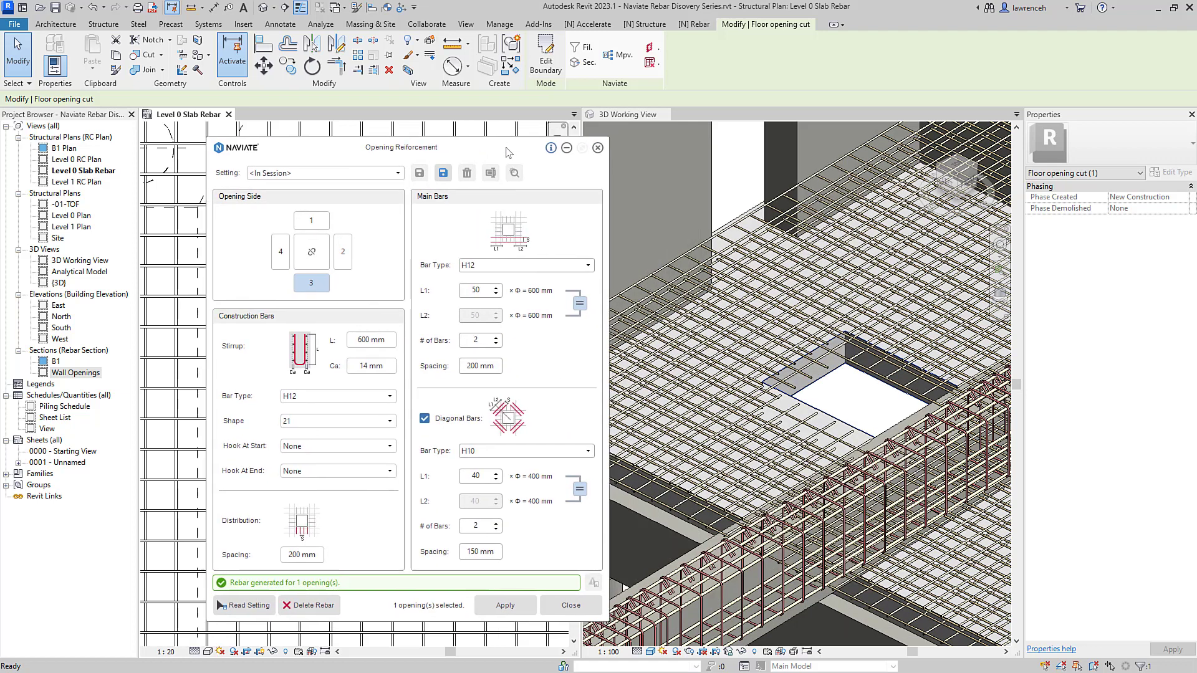
pyautogui.click(694, 23)
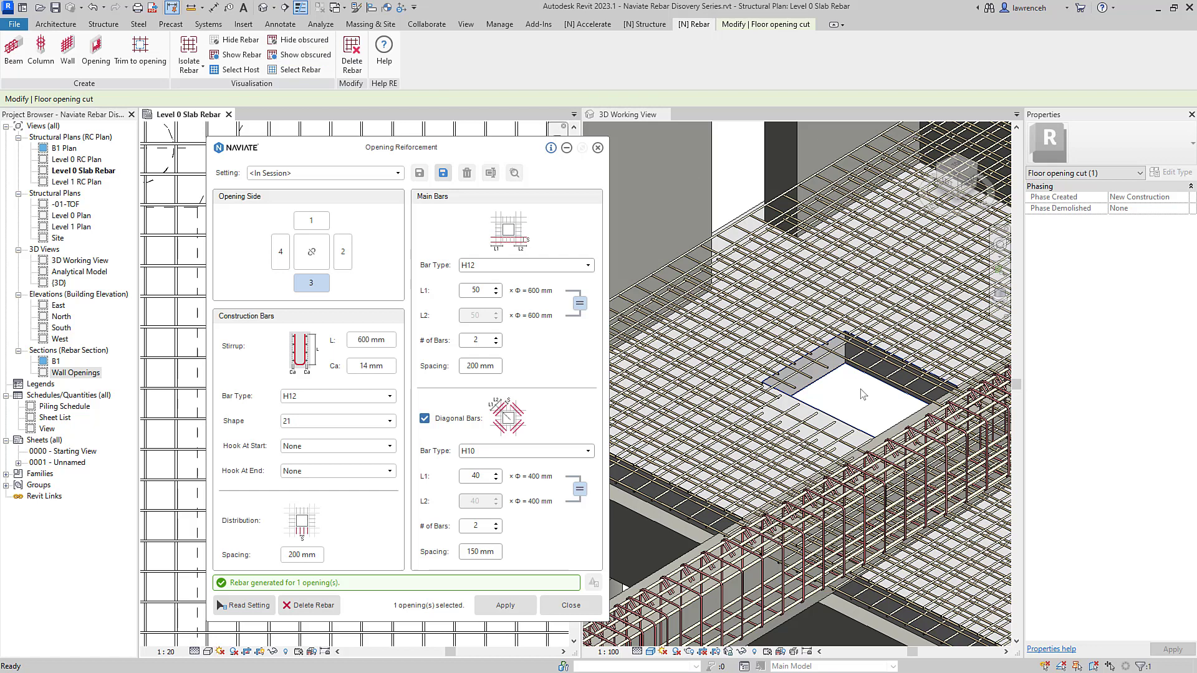
pyautogui.moveTo(399, 152)
pyautogui.mouseDown()
pyautogui.moveTo(708, 155)
pyautogui.moveTo(408, 154)
pyautogui.mouseUp()
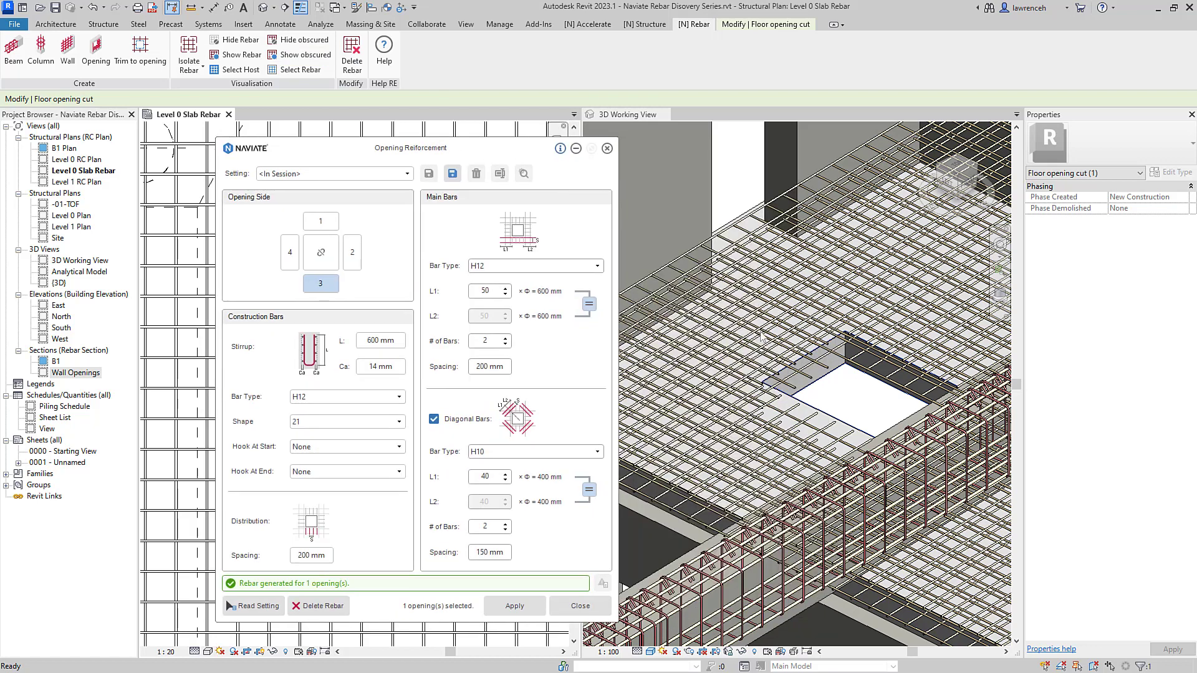
pyautogui.click(847, 400)
pyautogui.click(697, 25)
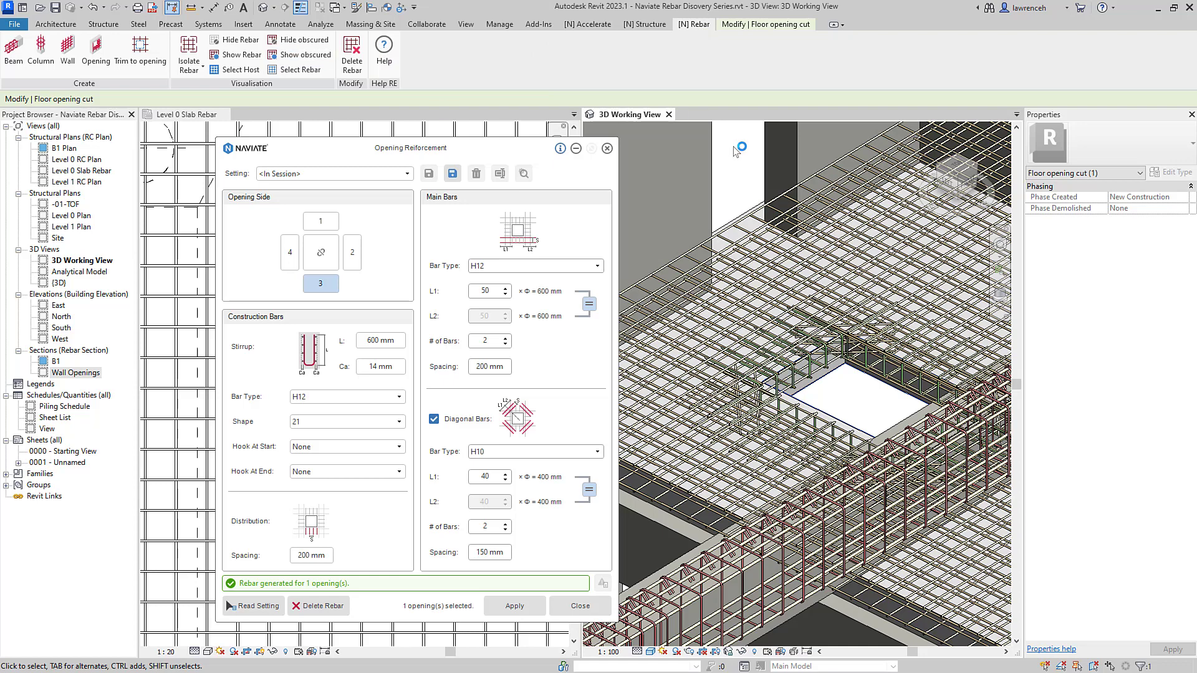
pyautogui.scroll(5, 850, 392)
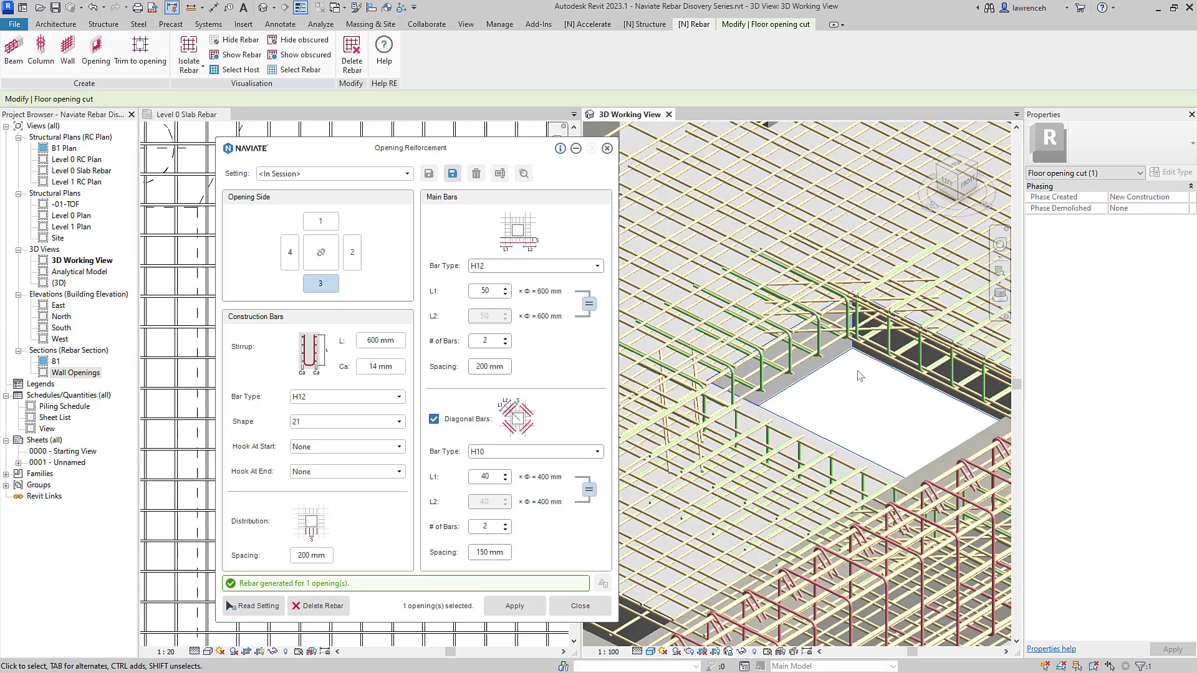
pyautogui.scroll(-3, 848, 385)
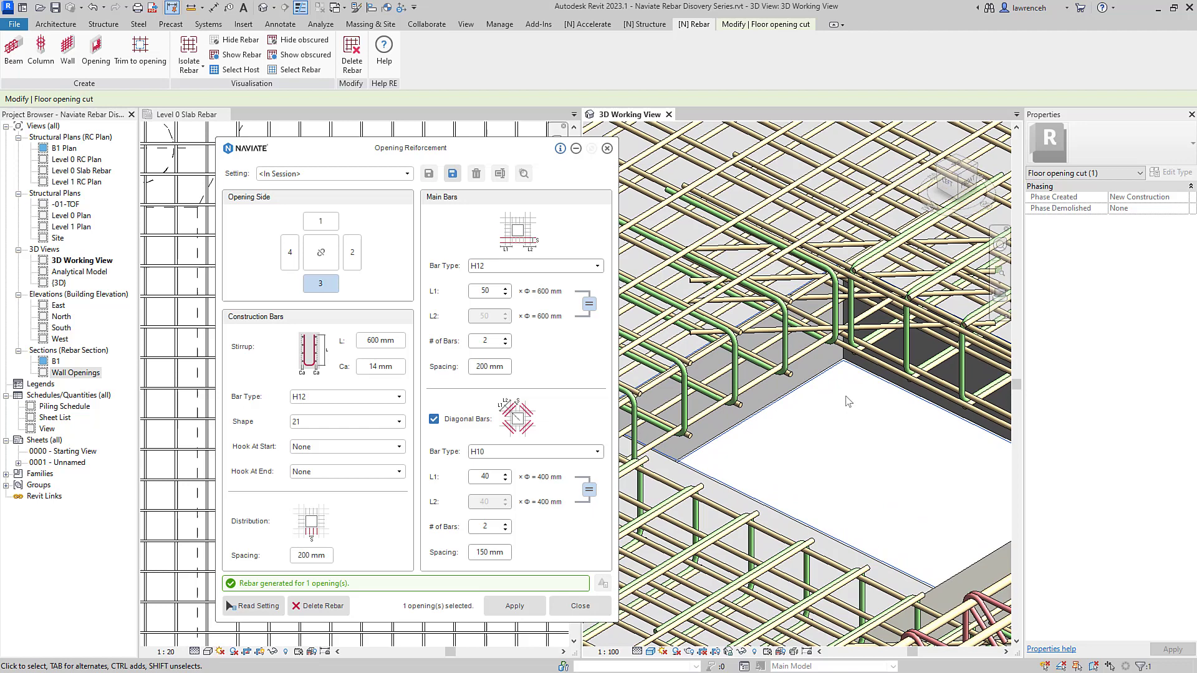
pyautogui.moveTo(504, 155); pyautogui.dragTo(536, 291)
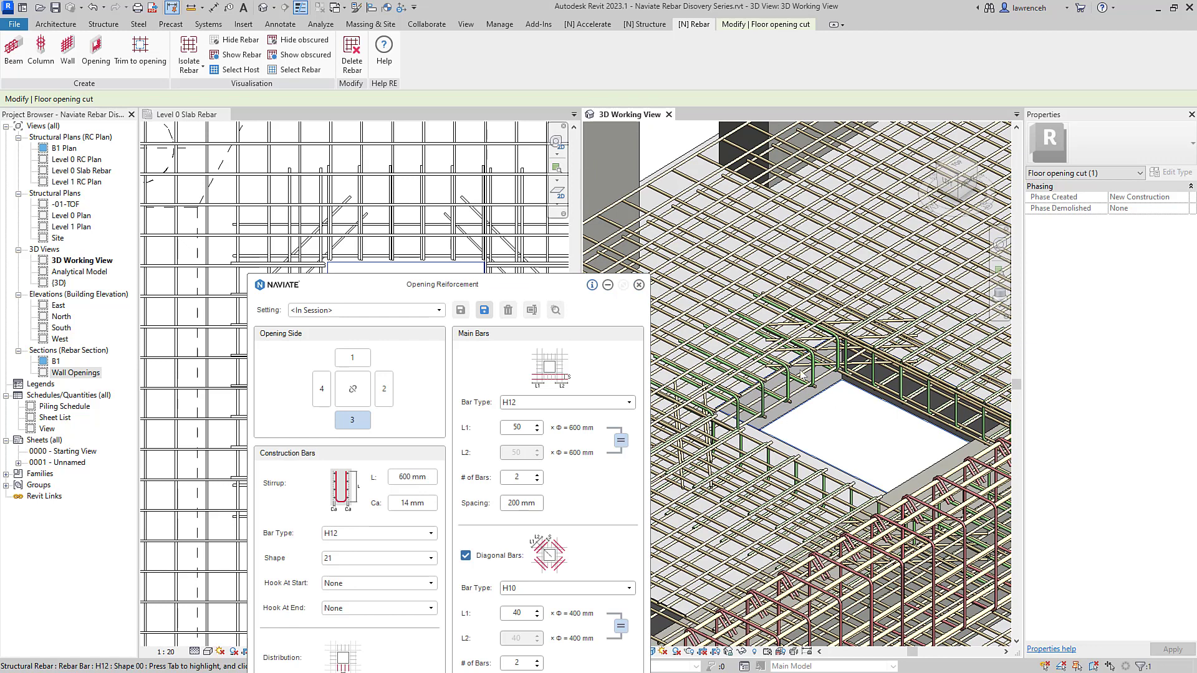
pyautogui.click(106, 24)
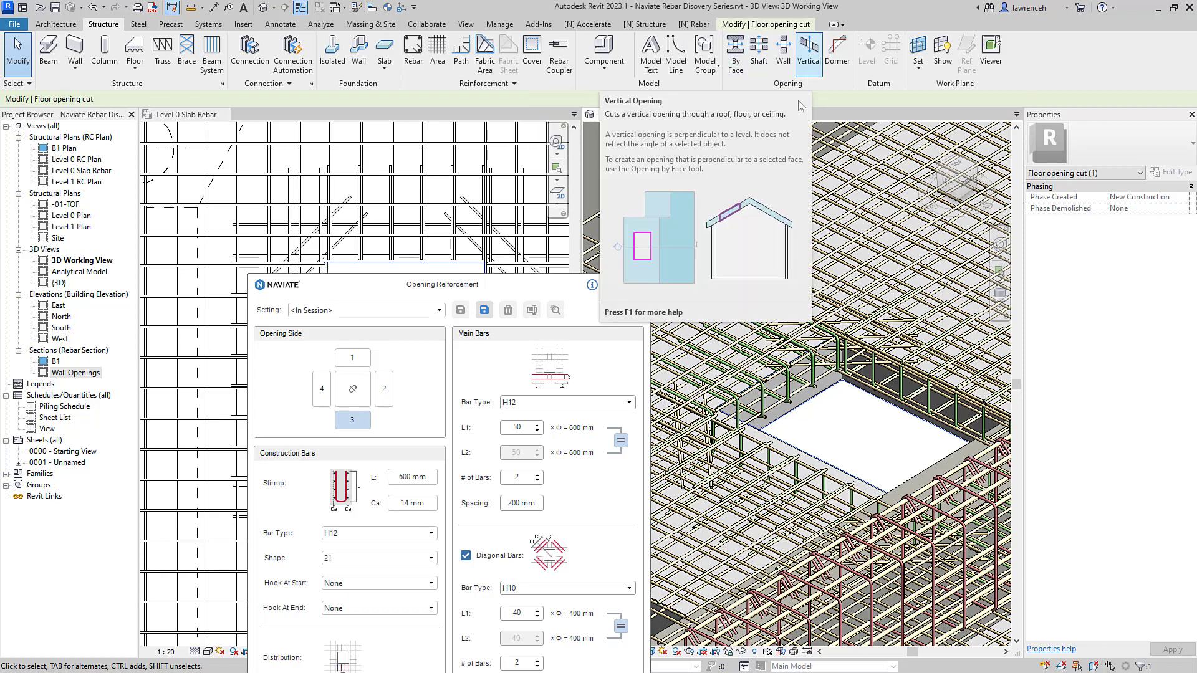
pyautogui.click(441, 312)
pyautogui.click(489, 292)
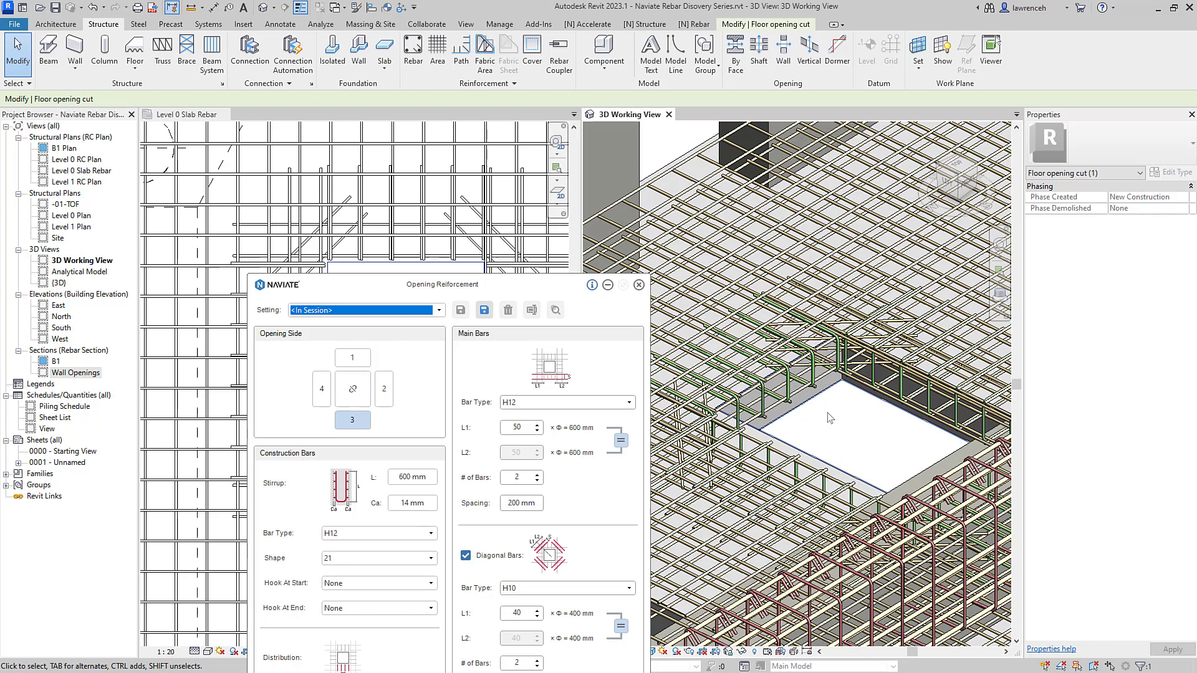
# - Close the Opening Reinforcement dialog and deselect the floor opening
pyautogui.click(638, 284)
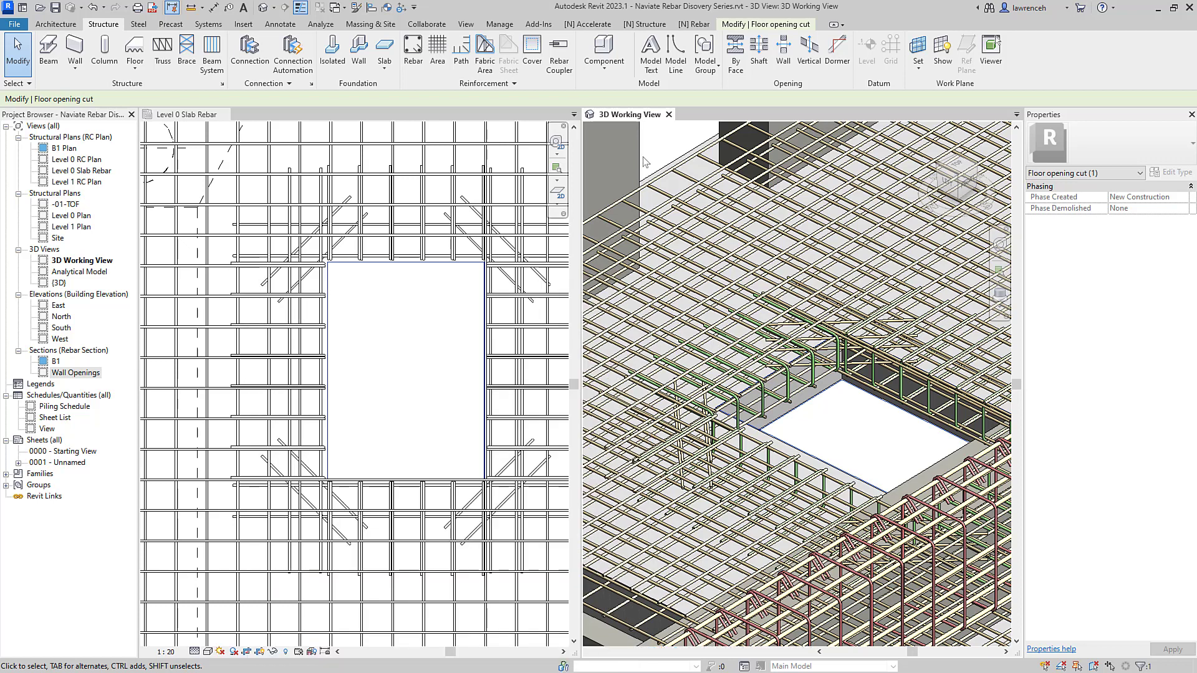
pyautogui.click(652, 156)
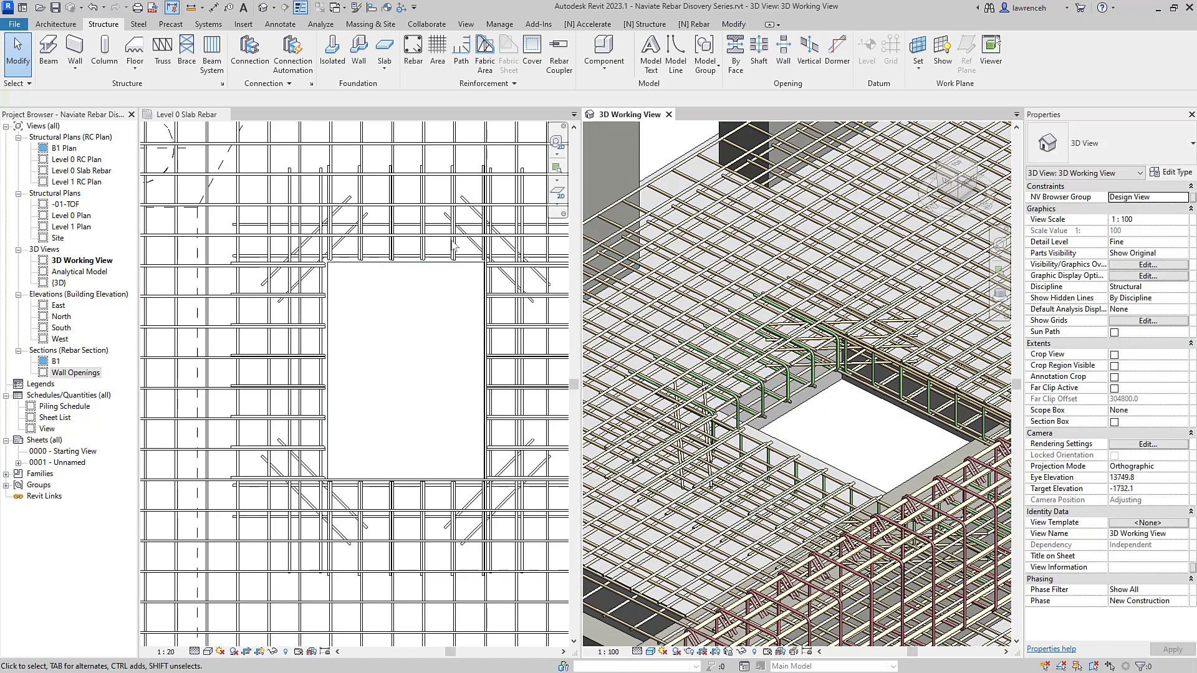
# - In the Wall Openings section, reinforce the 0900 x 1200 window and 1020 x 2250 door openings with H12 construction and main bars and H10 diagonals
pyautogui.doubleClick(60, 374)
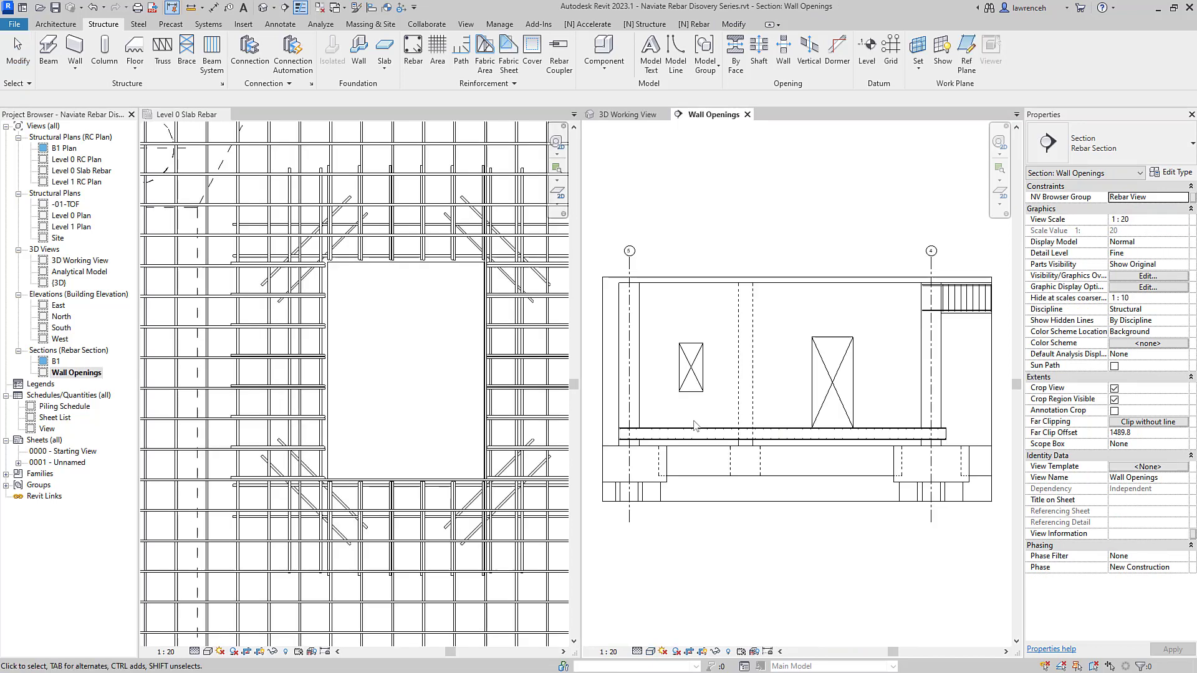
pyautogui.click(477, 372)
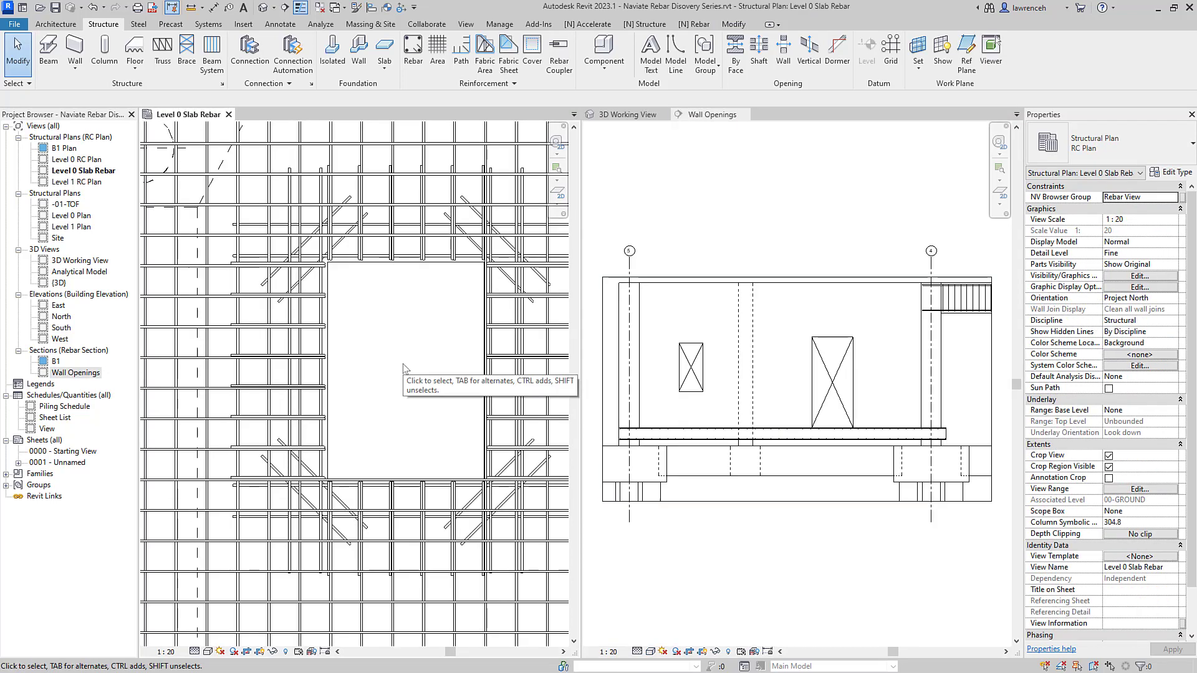
pyautogui.click(694, 377)
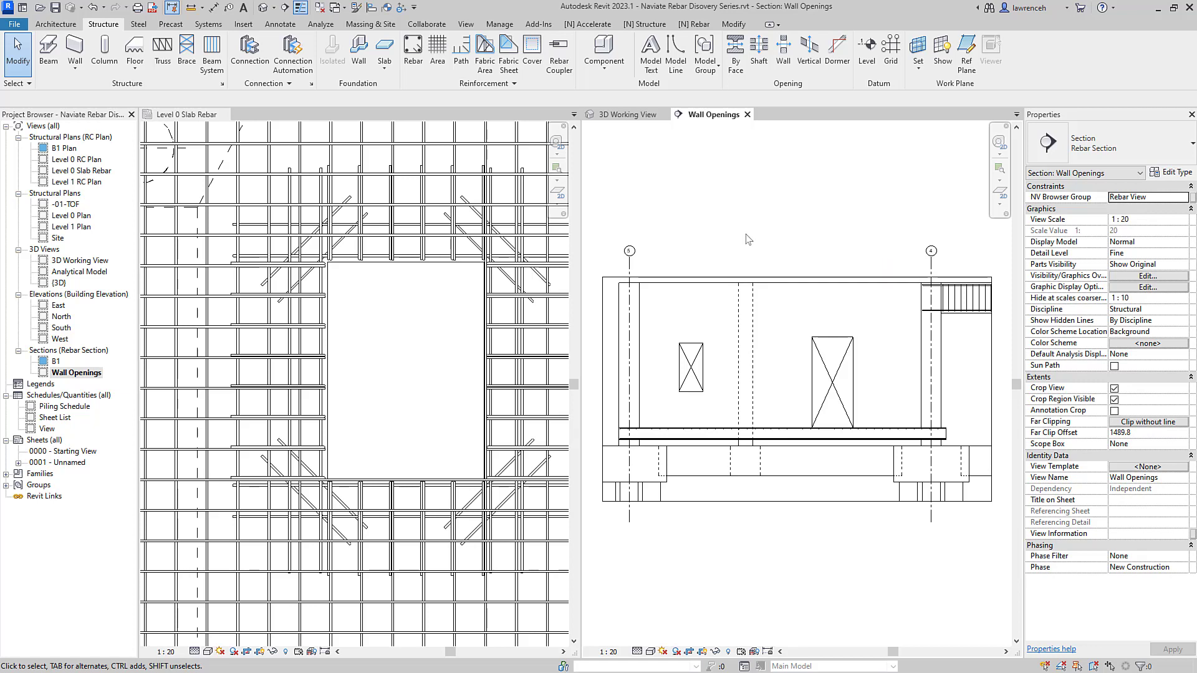
pyautogui.click(690, 374)
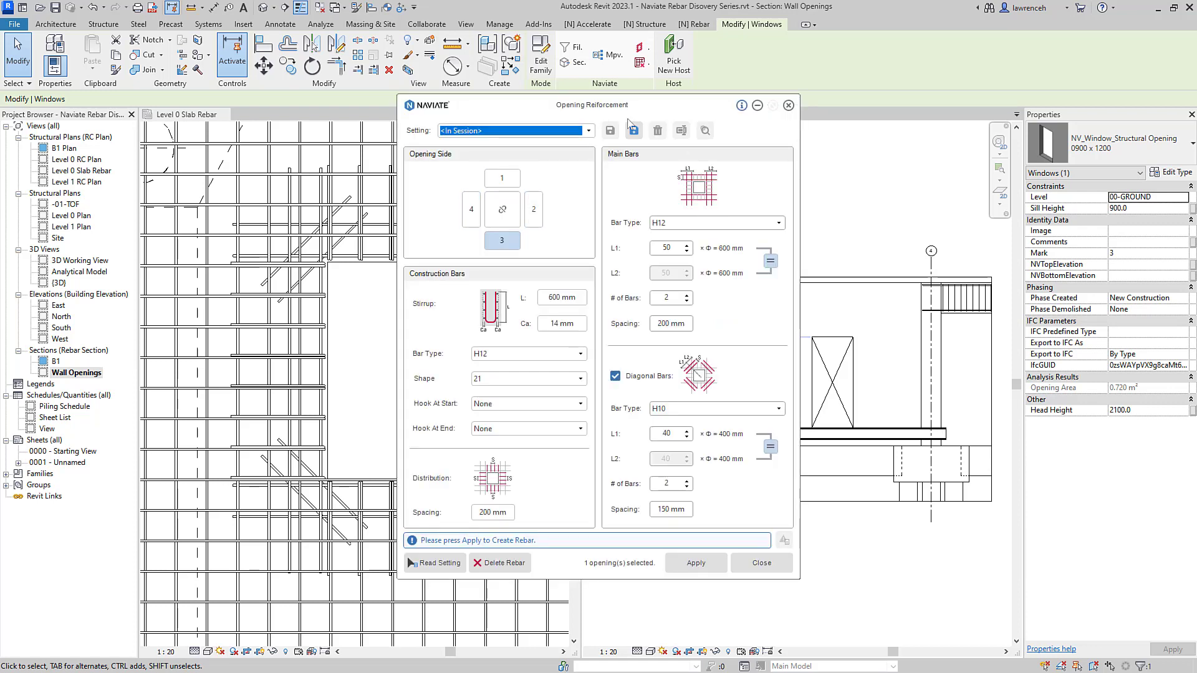
pyautogui.moveTo(652, 103); pyautogui.dragTo(529, 88)
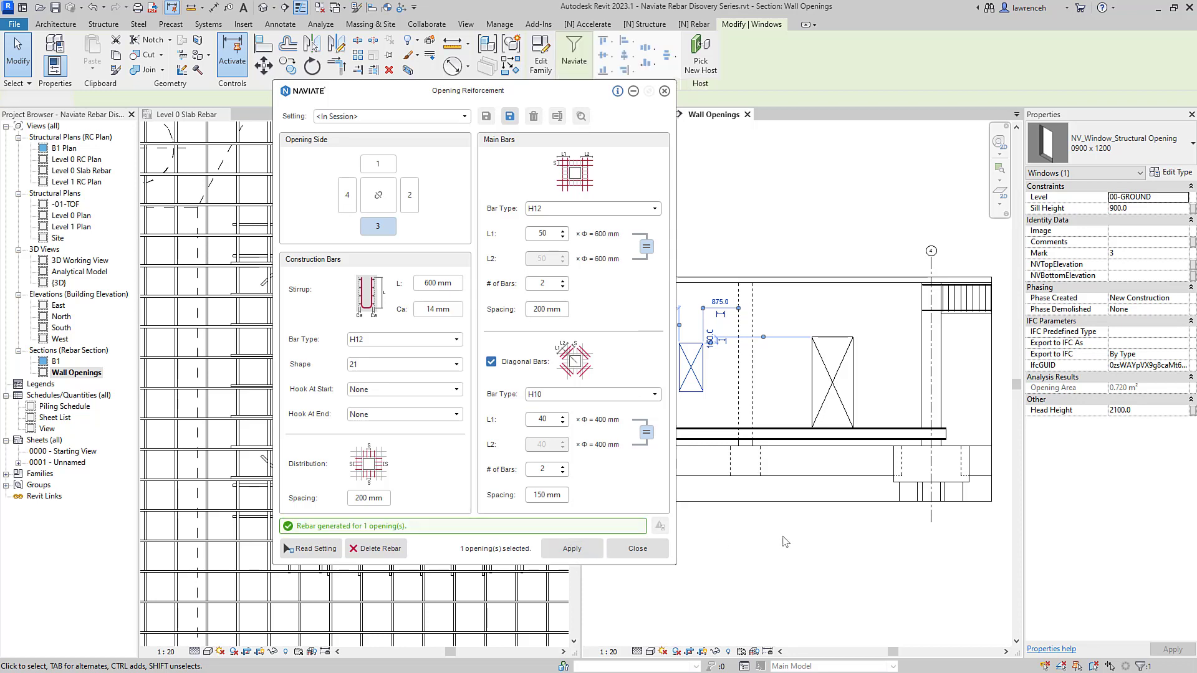
pyautogui.click(835, 383)
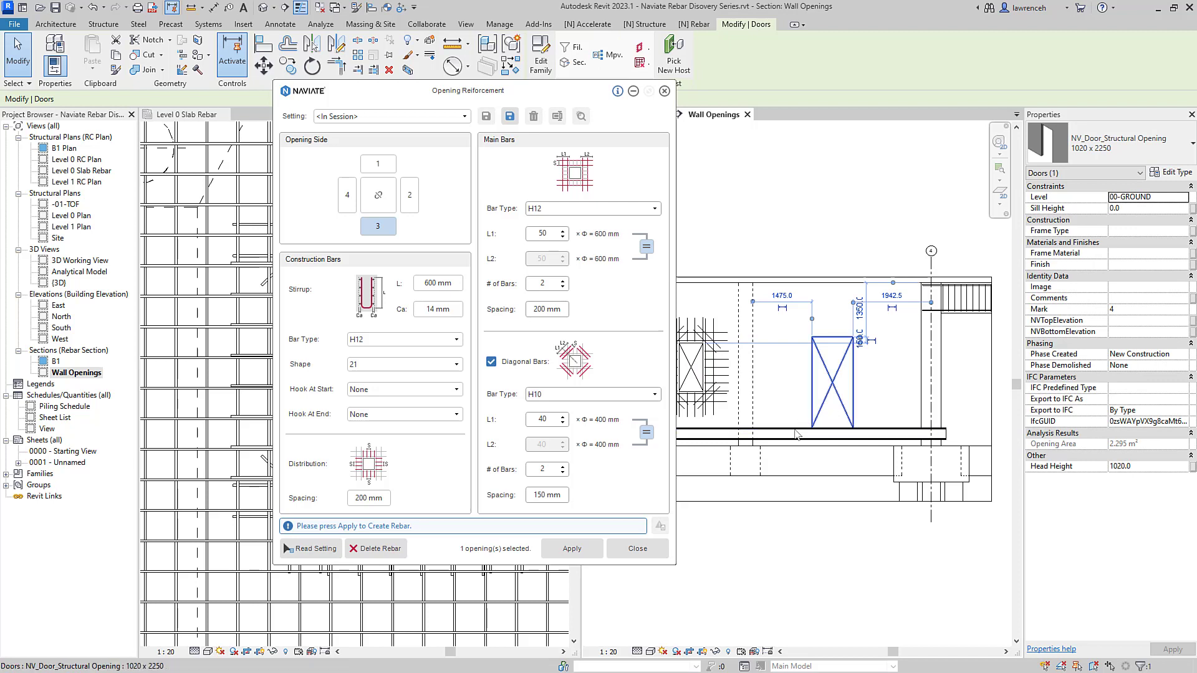
pyautogui.click(574, 552)
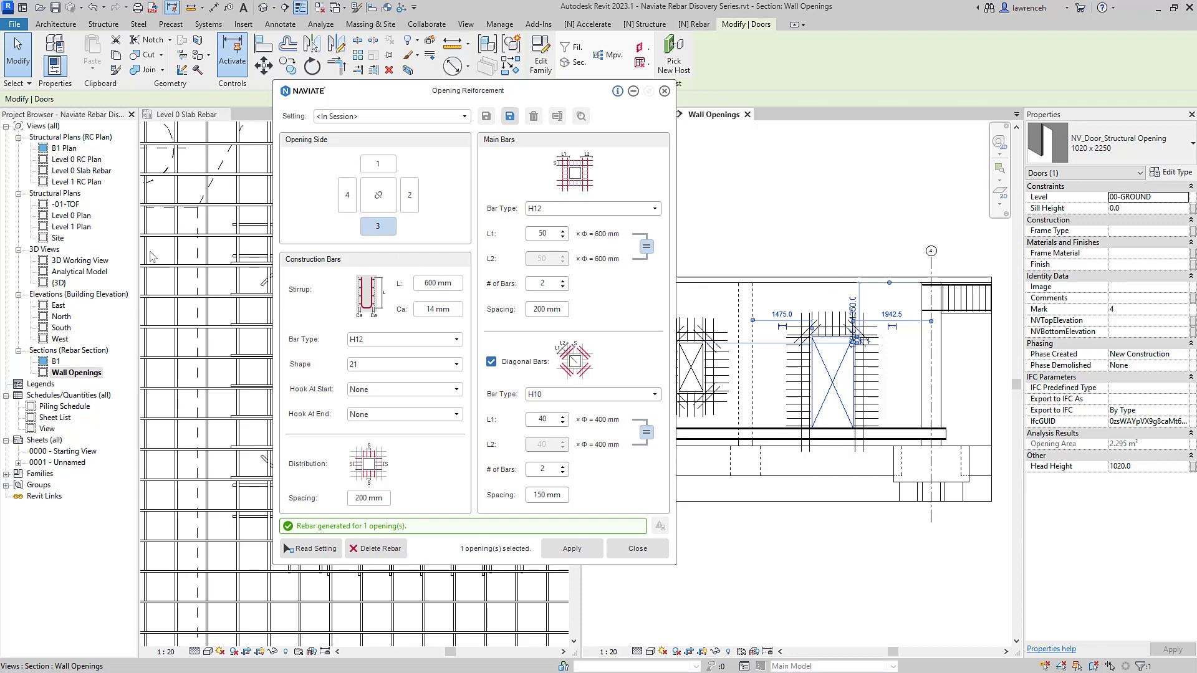
# - Show only the 3D Working View and close the Opening Reinforcement dialog
pyautogui.doubleClick(81, 262)
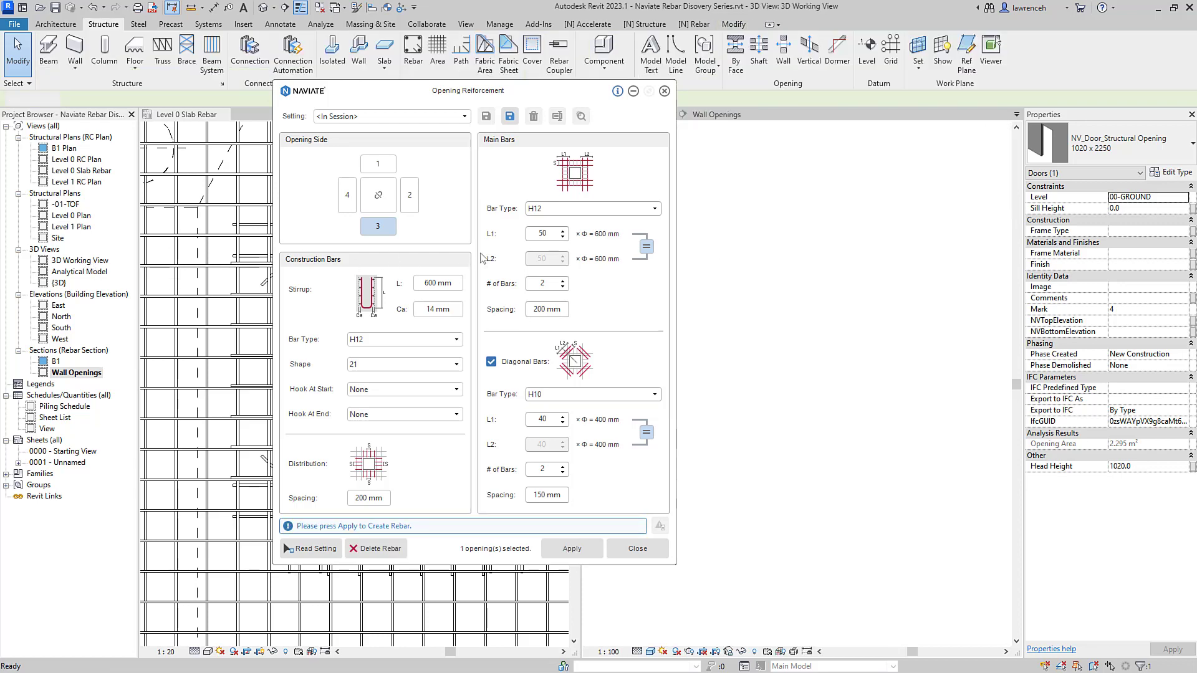
pyautogui.moveTo(533, 87); pyautogui.dragTo(514, 160)
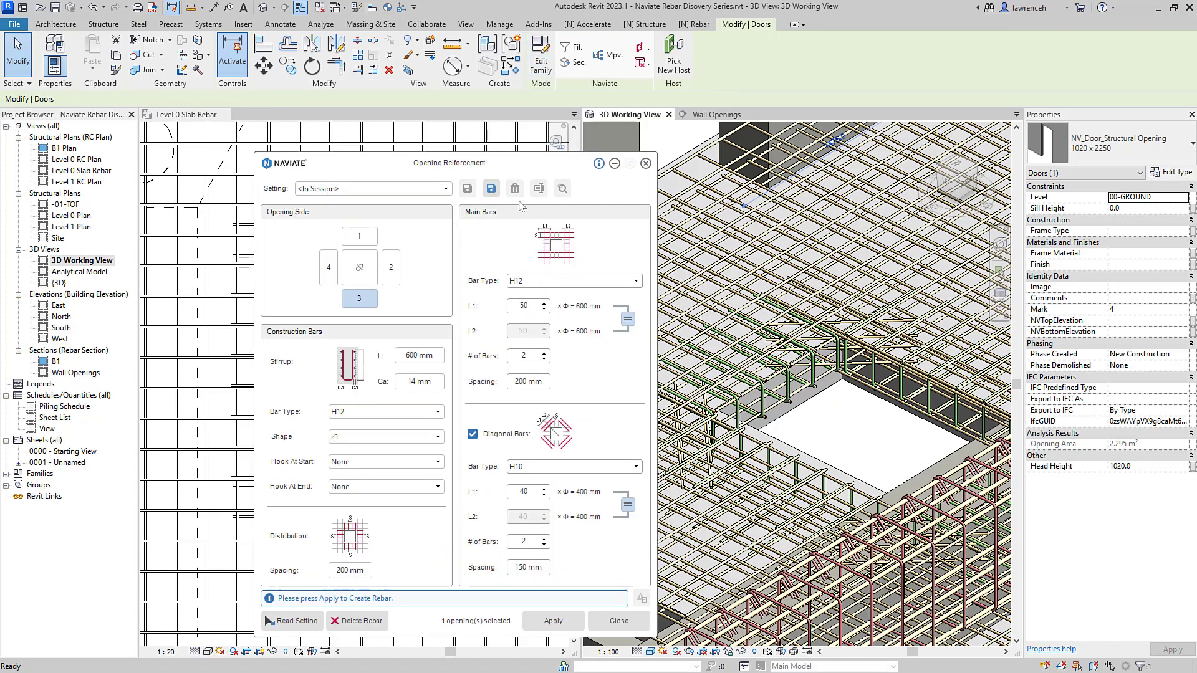
pyautogui.moveTo(522, 206); pyautogui.dragTo(519, 273)
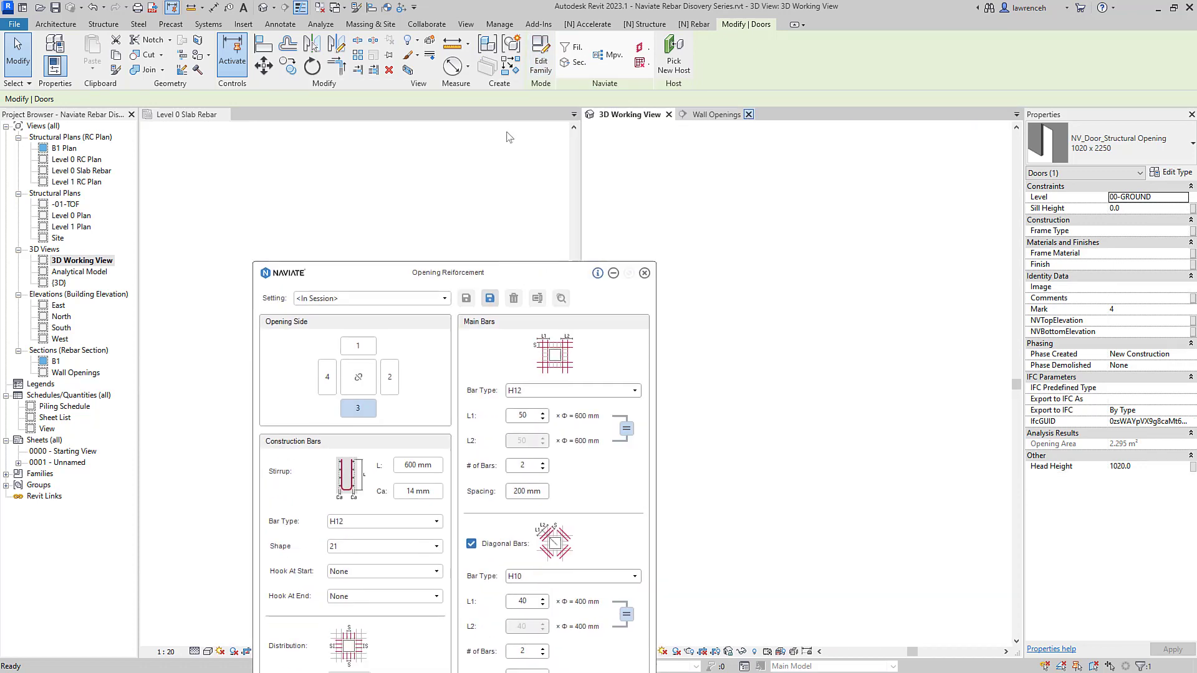
pyautogui.click(227, 114)
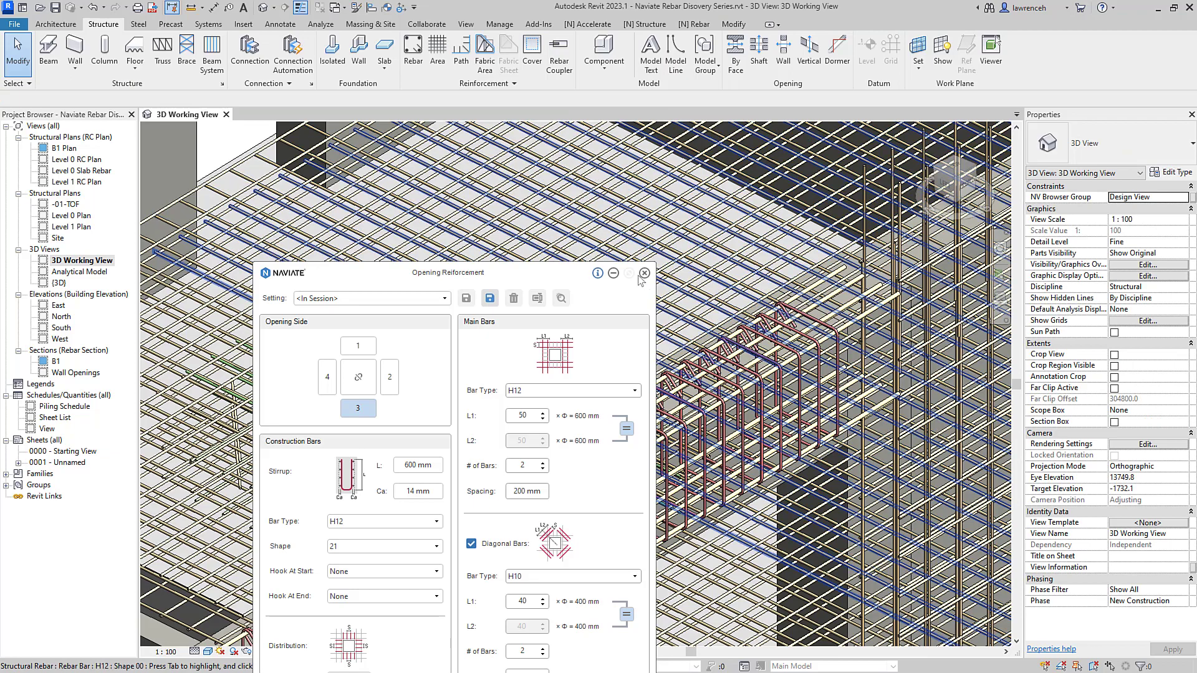
pyautogui.click(645, 273)
# - Show the obscured rebar in the 3D Working View, including the bars around the wall openings
pyautogui.scroll(-5, 475, 212)
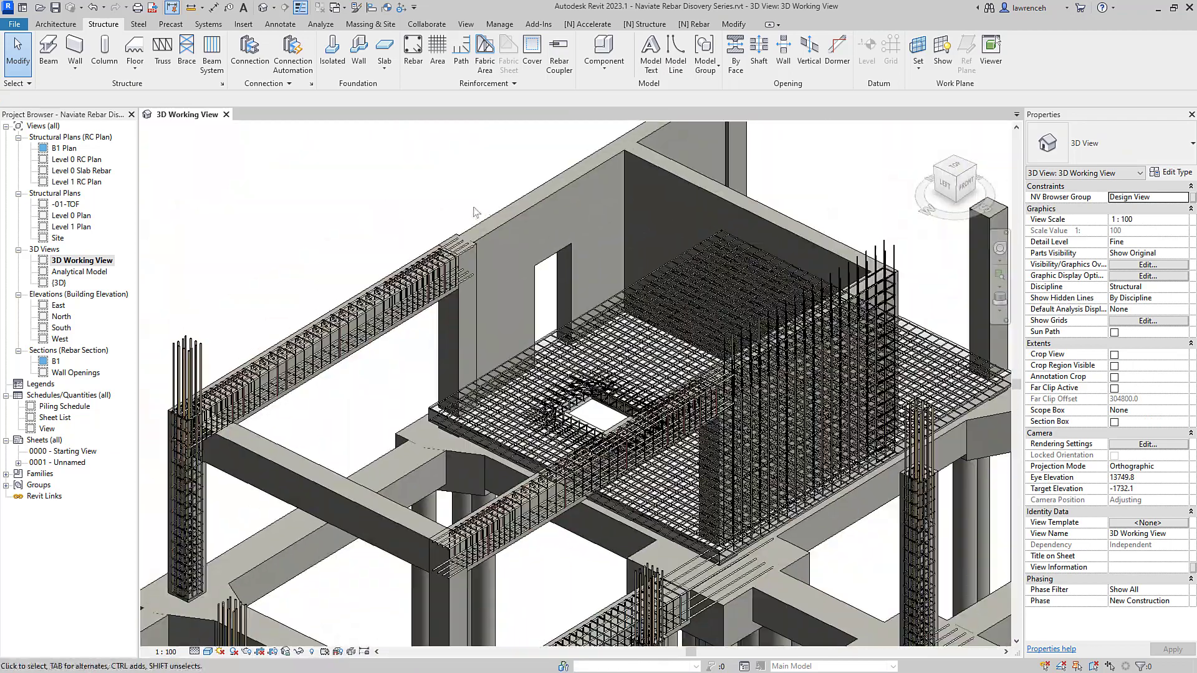
pyautogui.click(694, 25)
pyautogui.click(302, 55)
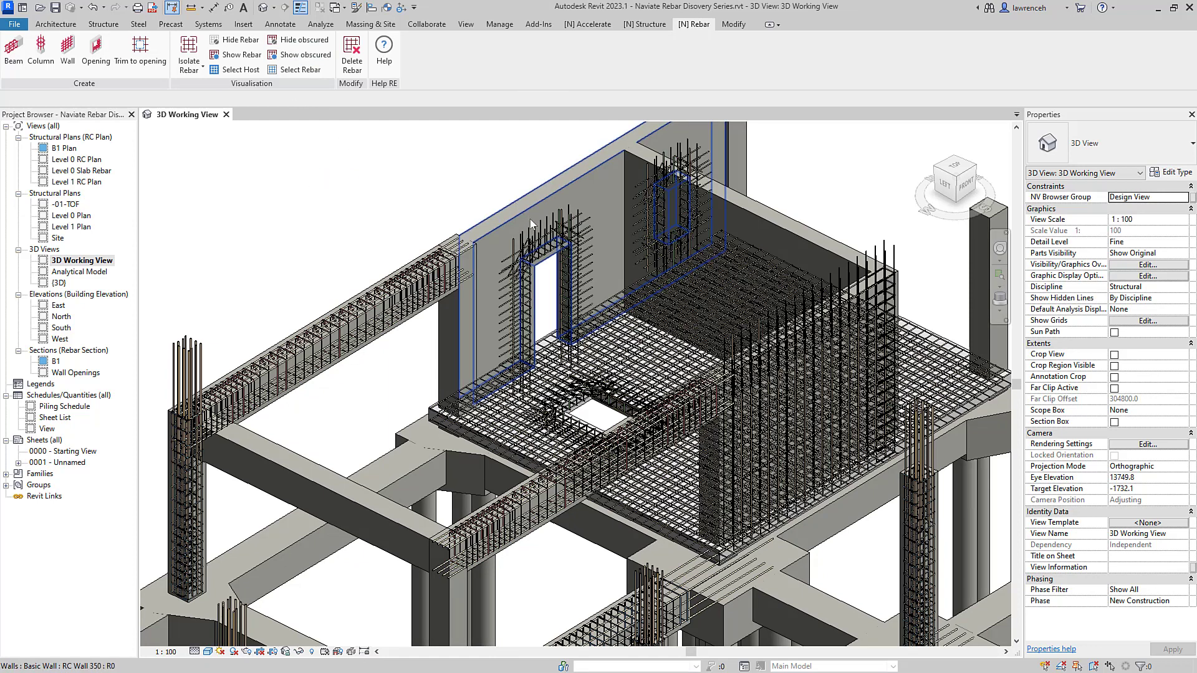
# - Select the H12 bar set above the door opening, view the wall from its rear side and bring up the Naviate Rebar tools
pyautogui.click(382, 190)
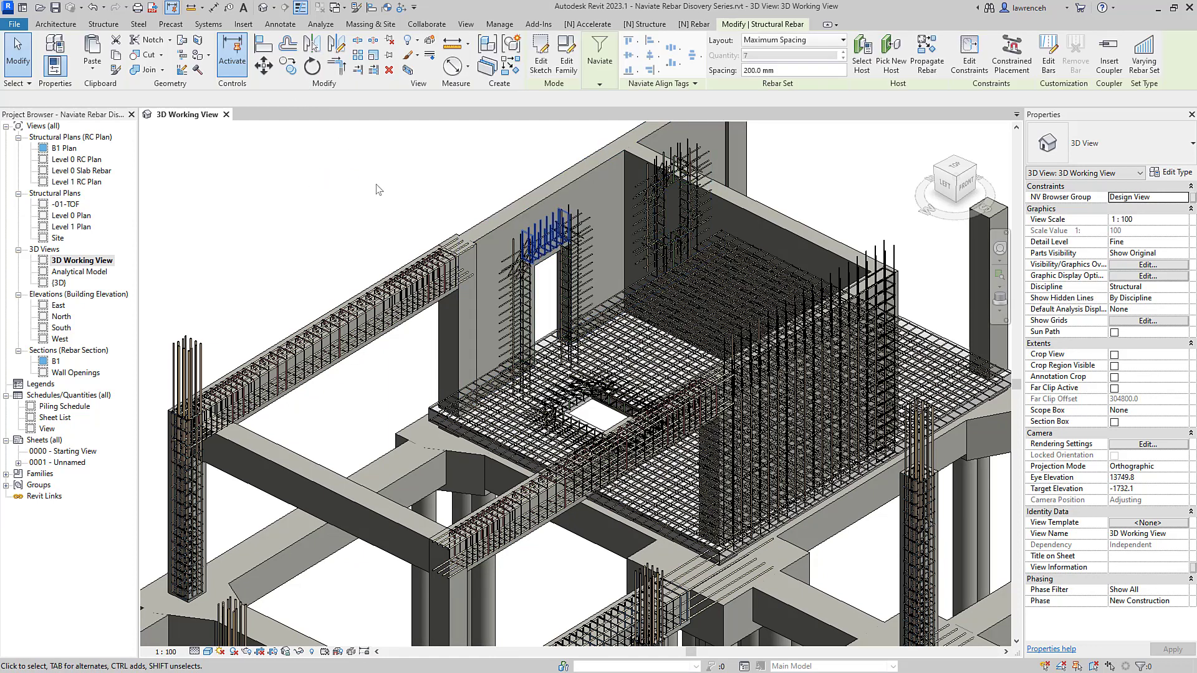
pyautogui.keyDown('shift'); pyautogui.moveTo(374, 190); pyautogui.dragTo(522, 254, button='middle'); pyautogui.keyUp('shift')
pyautogui.scroll(3, 374, 339)
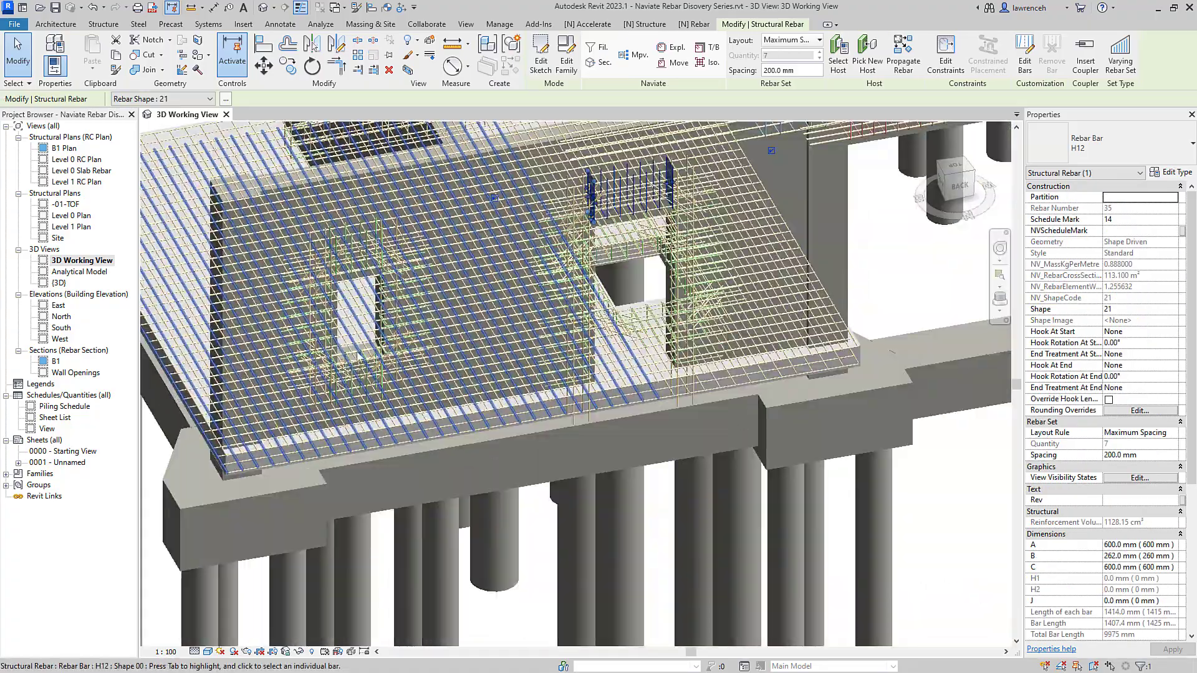
pyautogui.keyDown('shift'); pyautogui.moveTo(841, 289); pyautogui.dragTo(846, 343, button='middle'); pyautogui.keyUp('shift')
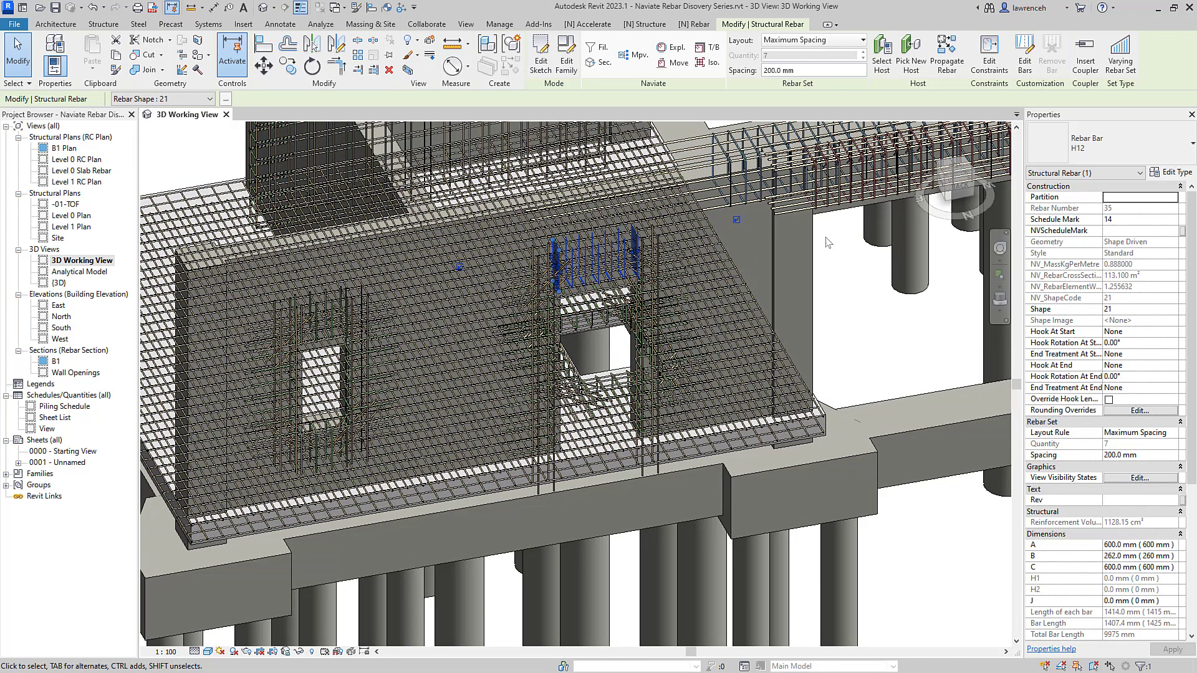
pyautogui.click(695, 24)
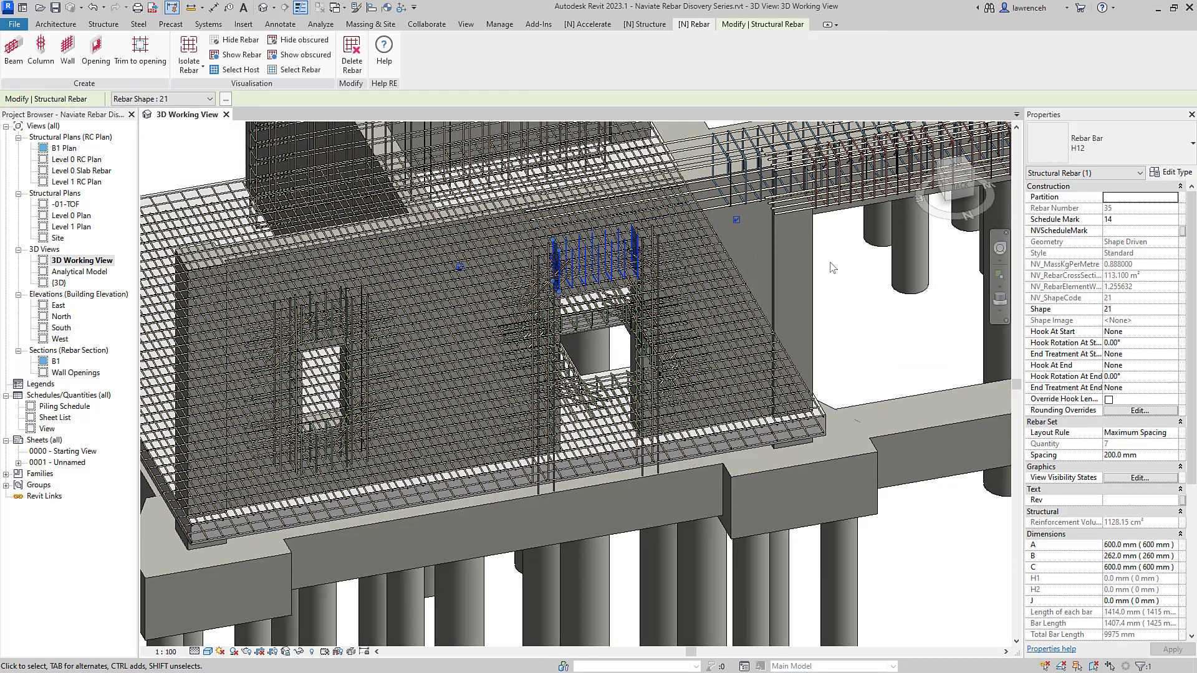